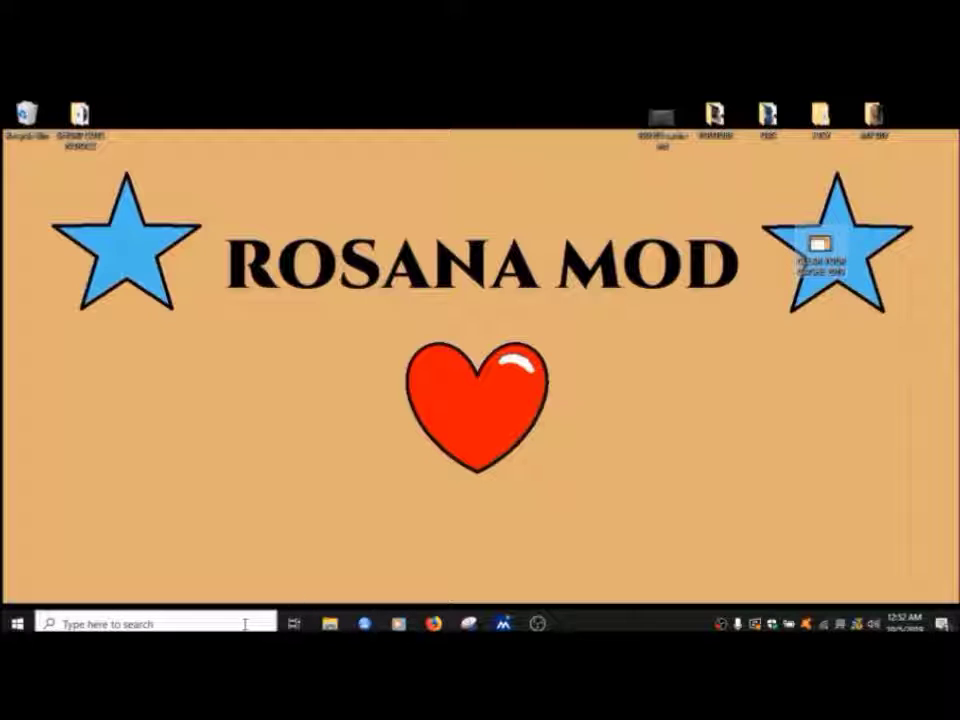
- Launch Windows Live Movie Maker by searching MOVIE from the taskbar
left_click(111, 624)
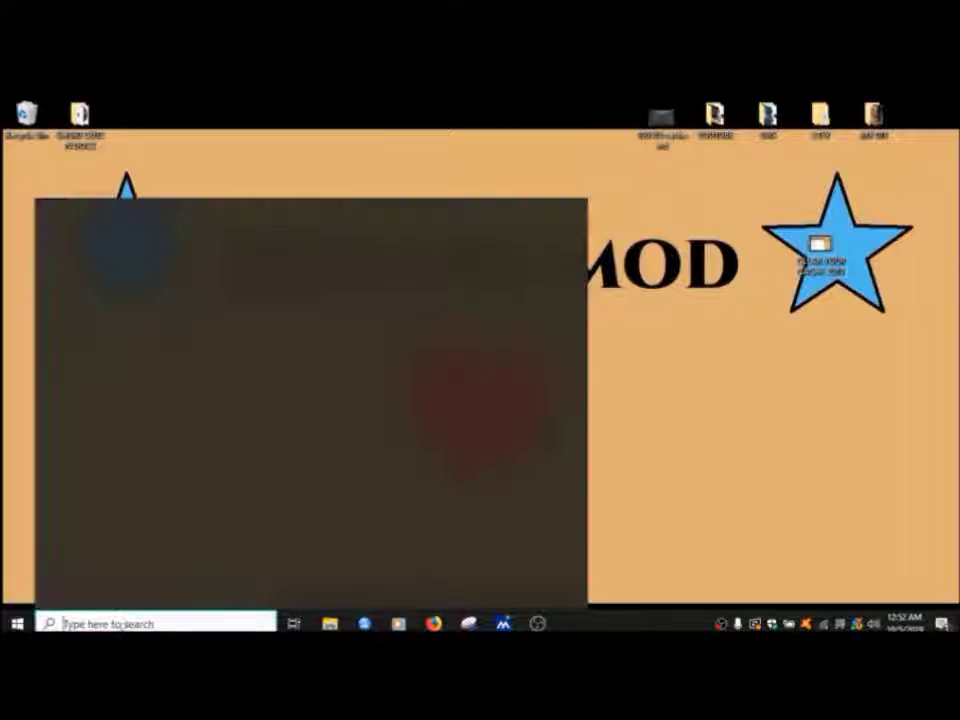
type("MOVIE")
key("Return")
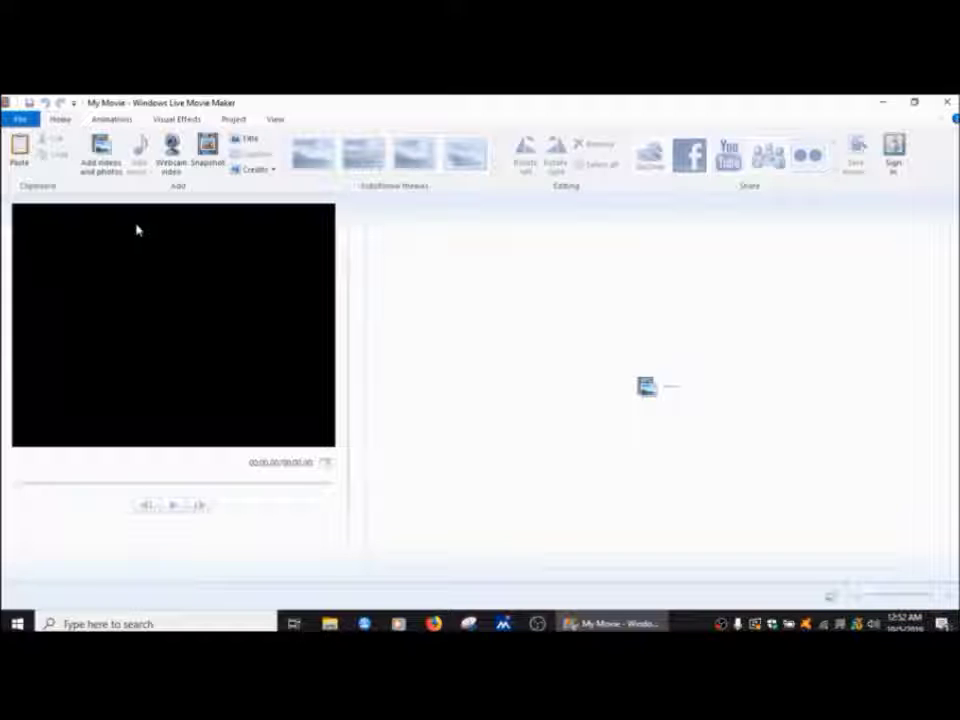
- Import the Desktop video CLEAR YOUR CACHE 2019 as a 2:22 clip
left_click(96, 162)
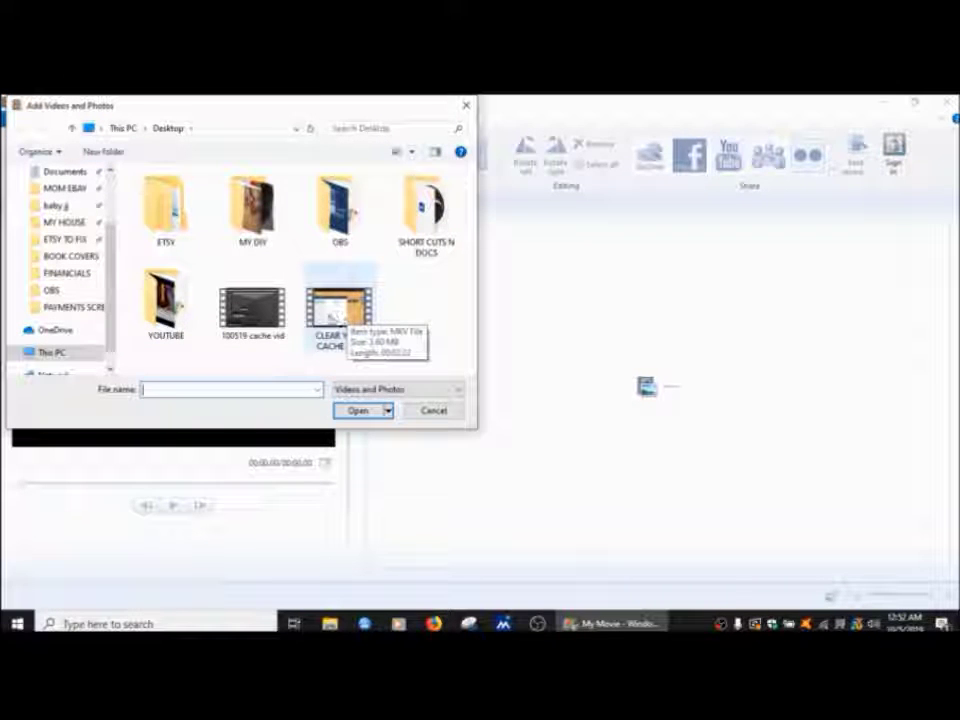
left_click(340, 310)
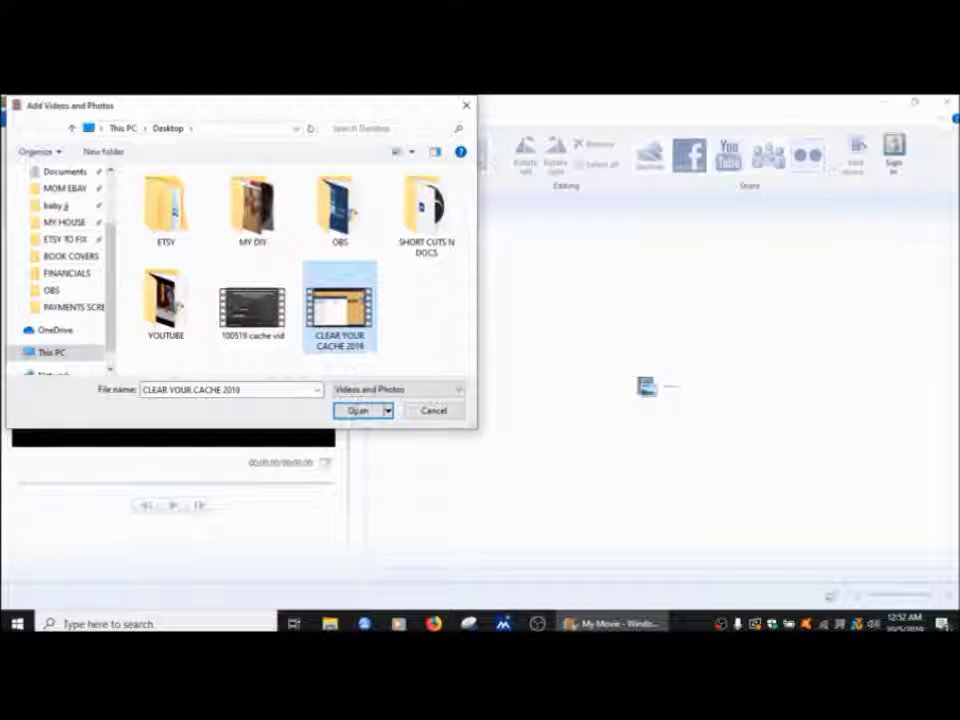
left_click(360, 410)
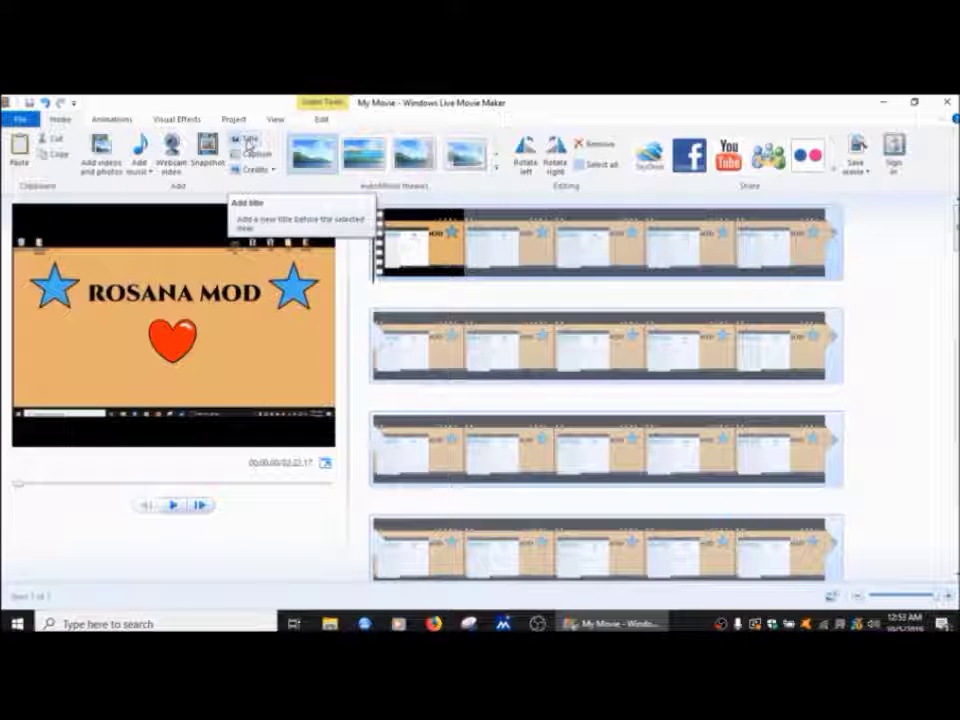
- Insert a 'My Movie' title card before the clip with the Cinematic - burst 1 effect
left_click(248, 142)
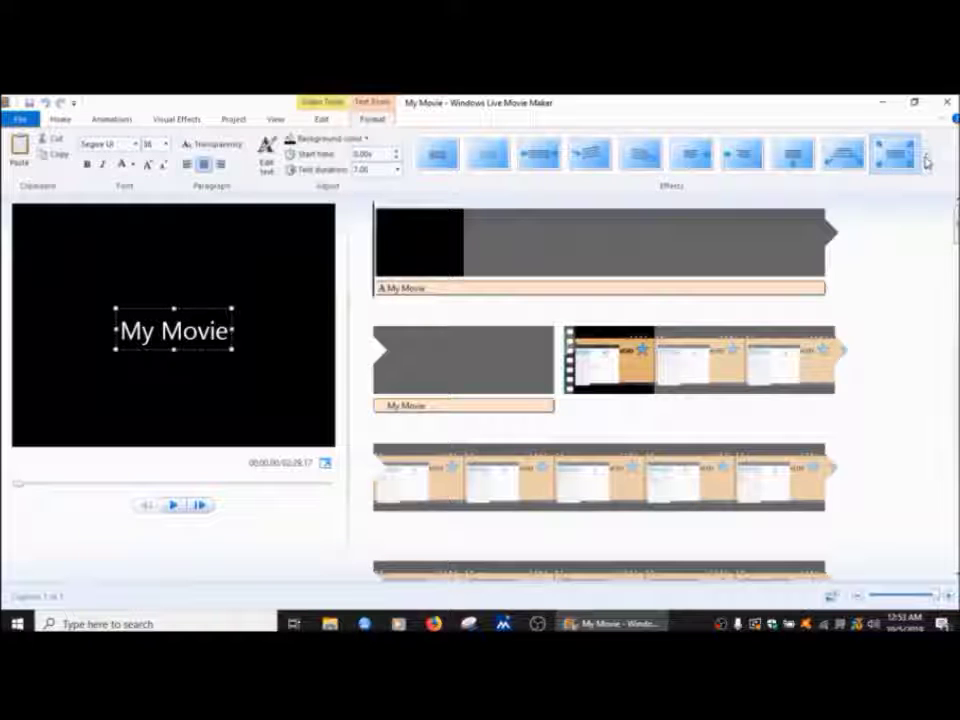
left_click(926, 162)
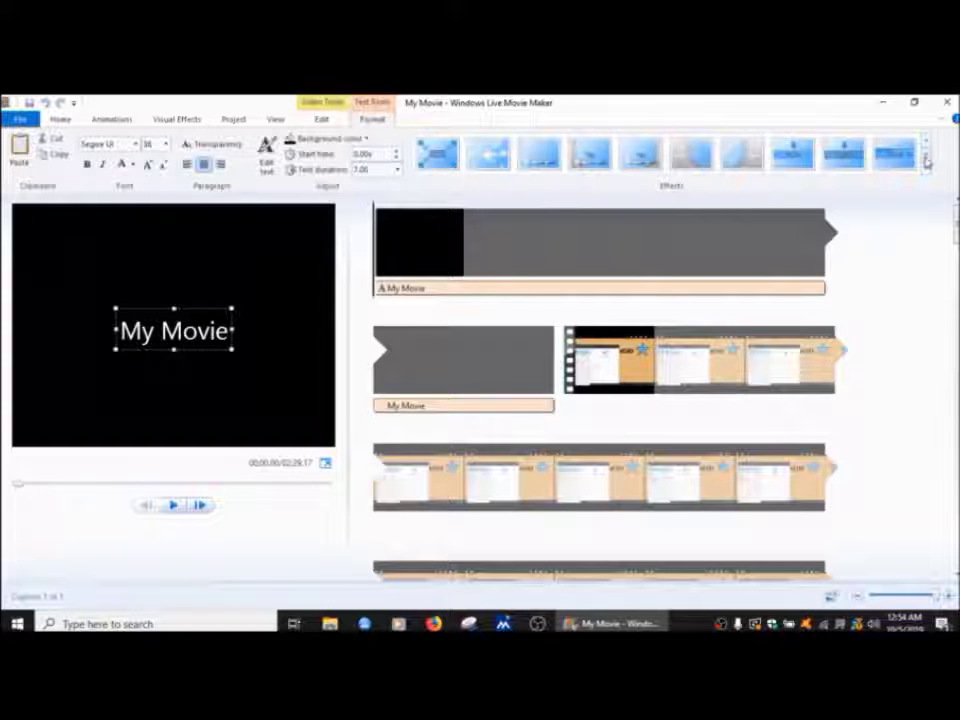
left_click(926, 162)
left_click(926, 162)
left_click(927, 150)
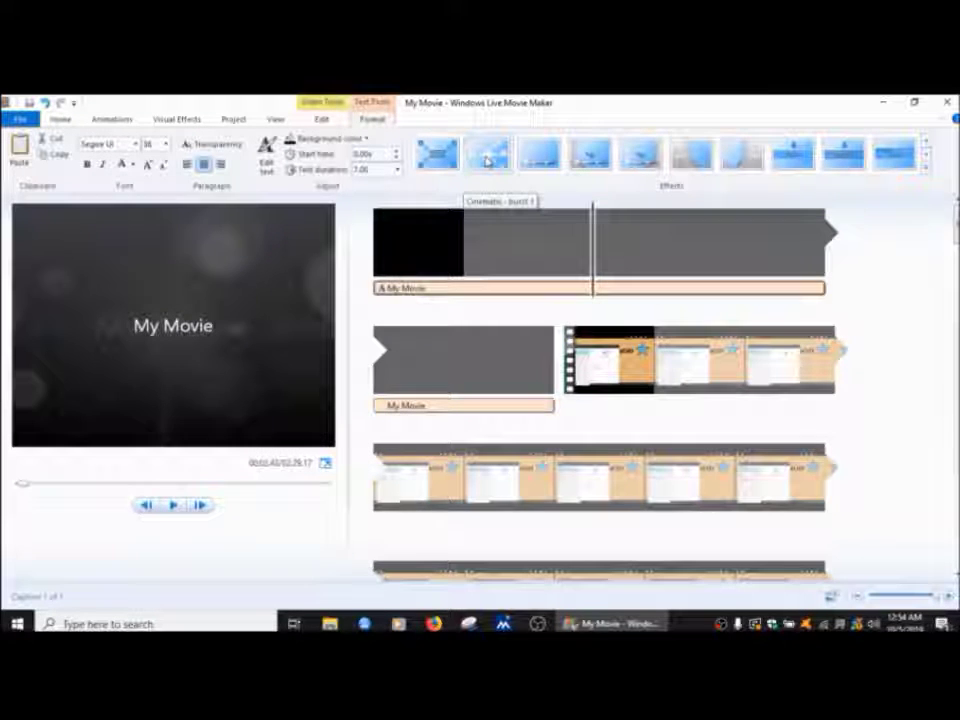
left_click(487, 158)
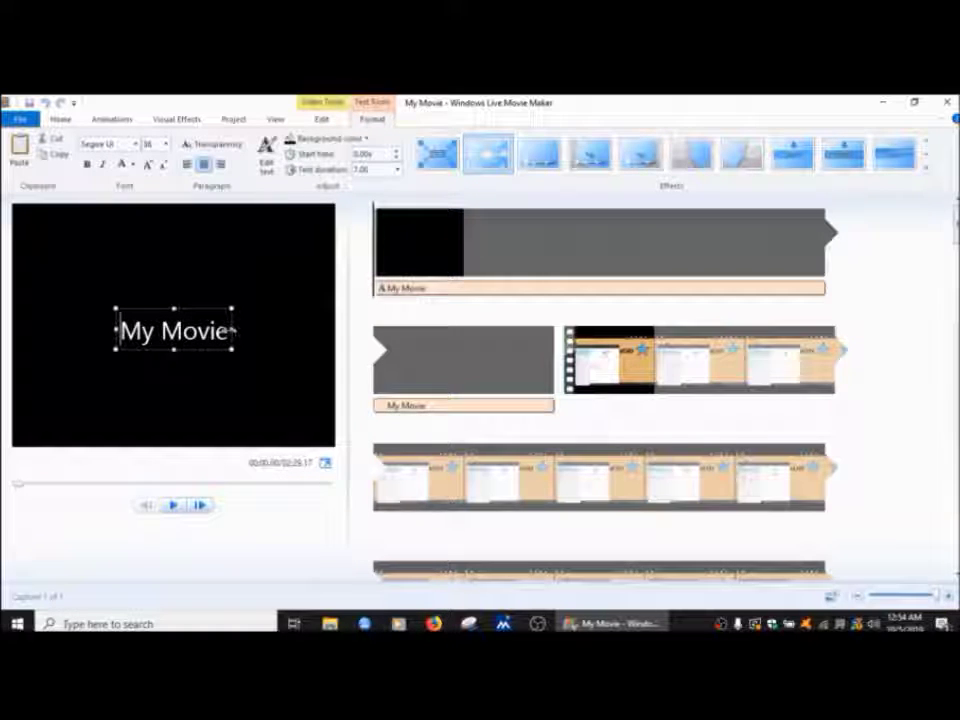
- Widen and raise the title box, clear its text, and set the font to Times New Roman
left_click_drag(232, 348, 338, 346)
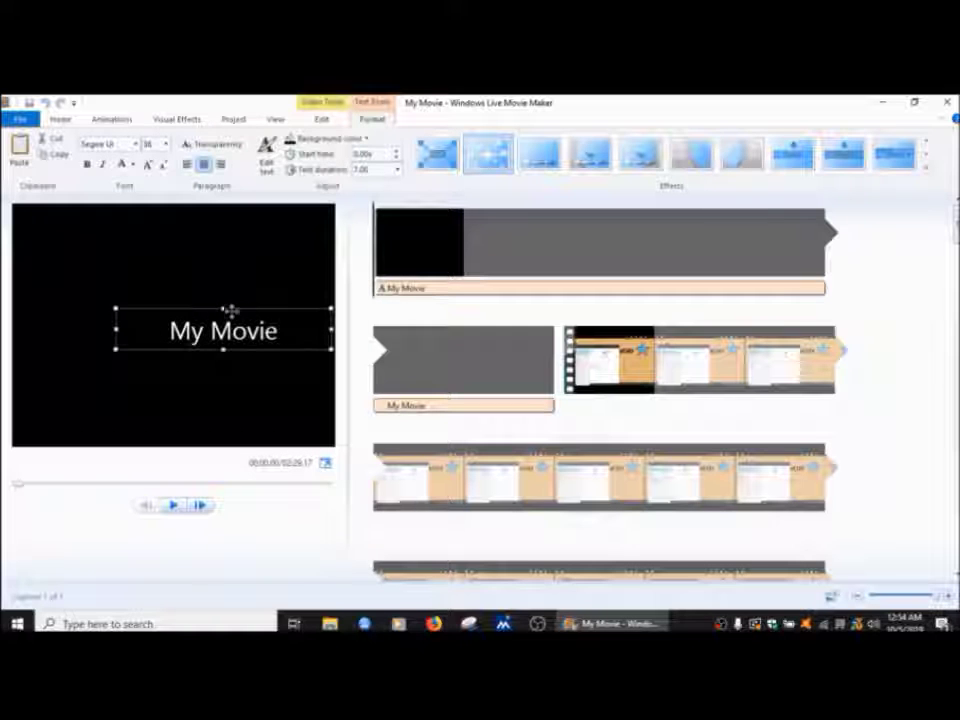
left_click_drag(116, 331, 17, 291)
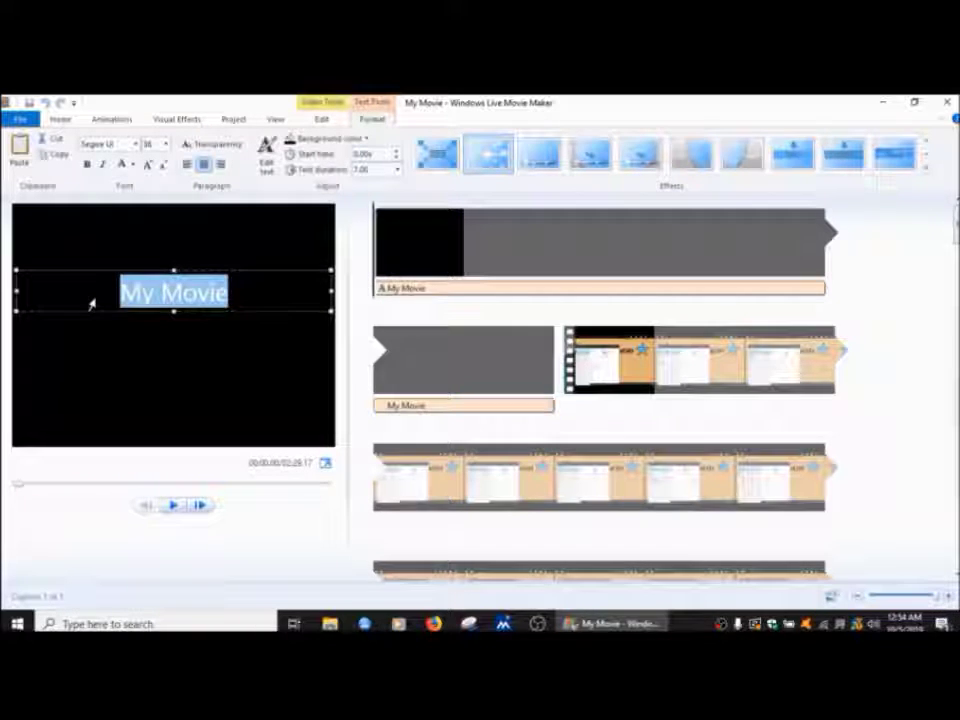
key("Delete")
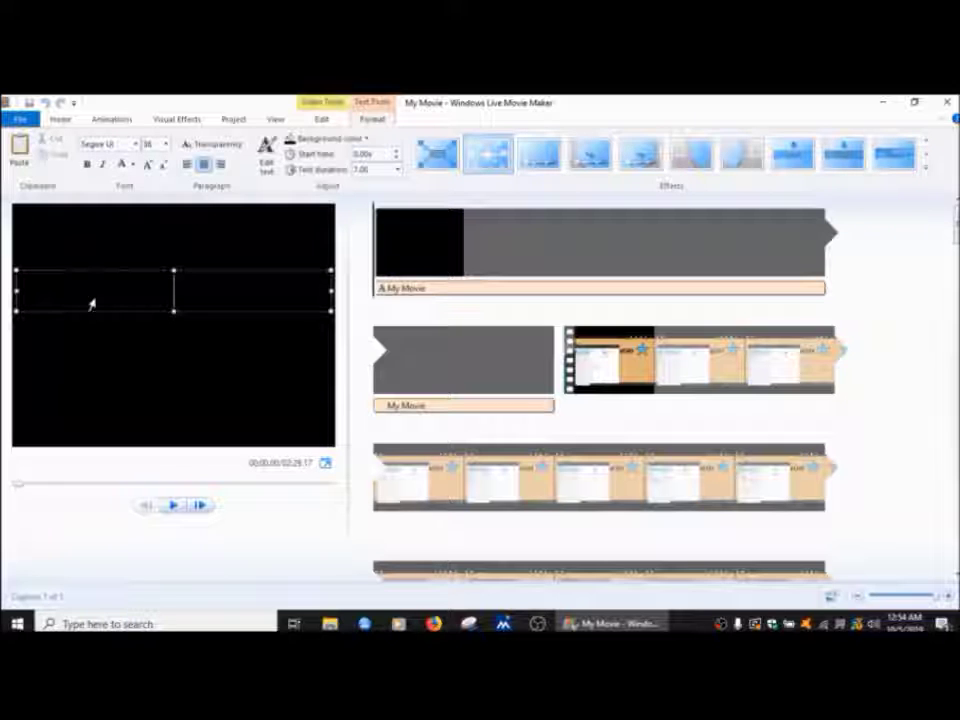
left_click(135, 144)
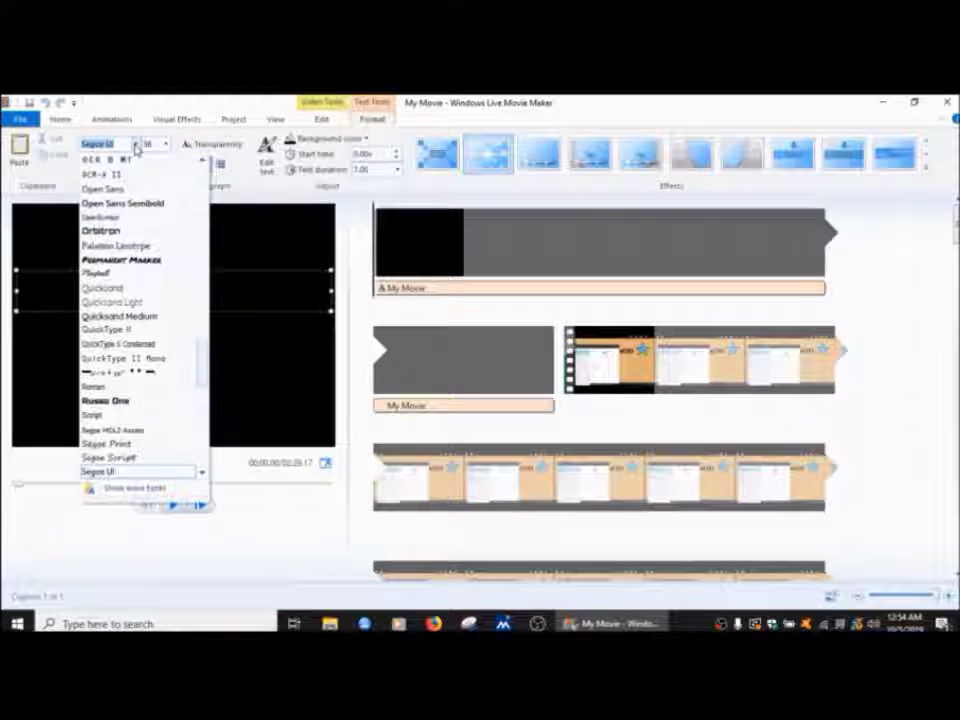
left_click(144, 304)
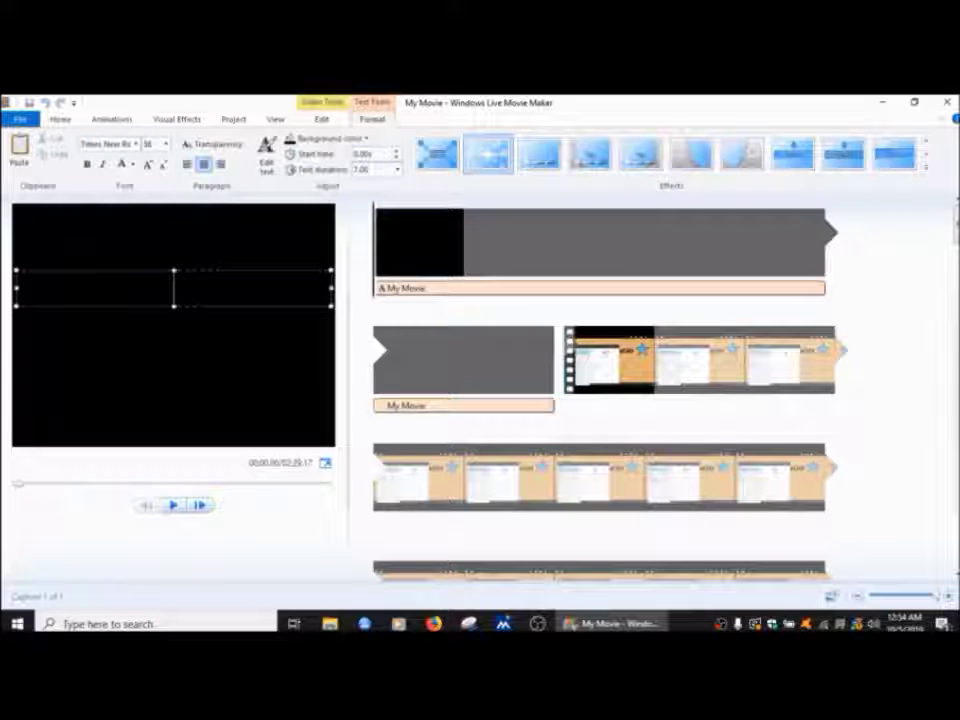
- Enter 'HOW TO CLEAR YOUR CACHE' as the title text and make it bold
type("HOW TO CLEAR YOU")
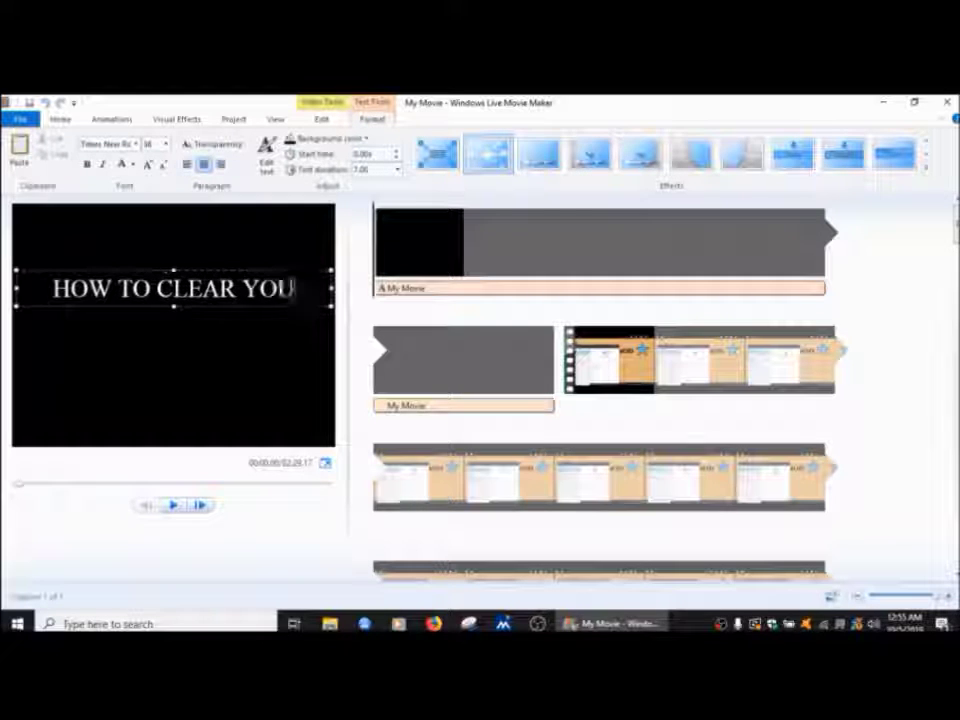
type("R CACHE")
key("shift+Left")
key("shift+Left")
key("shift+Left")
key("shift+Left")
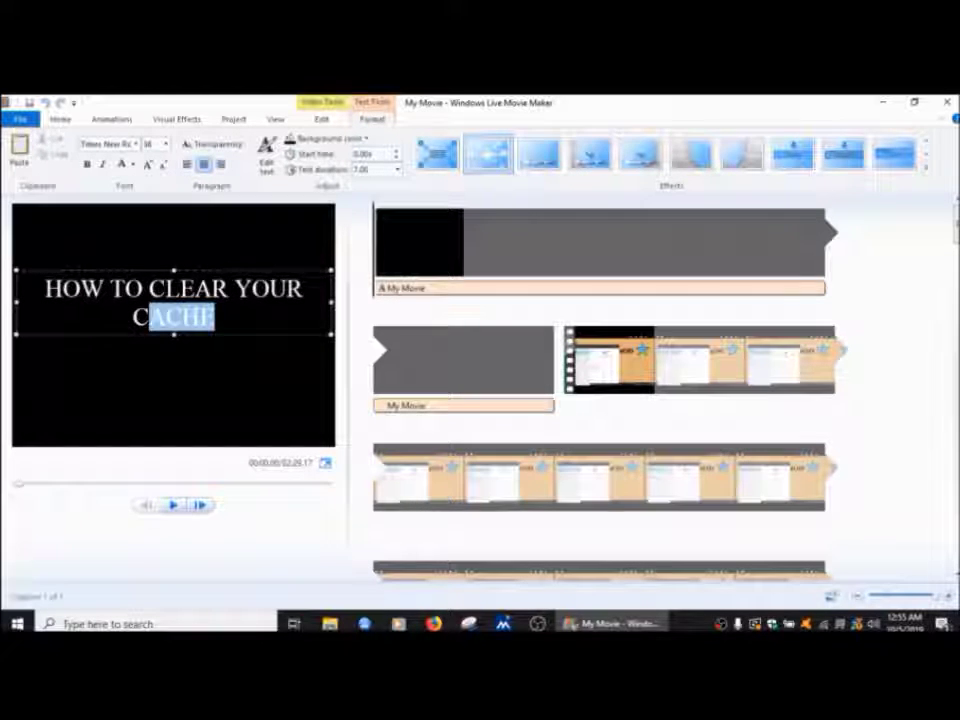
key("ctrl+a")
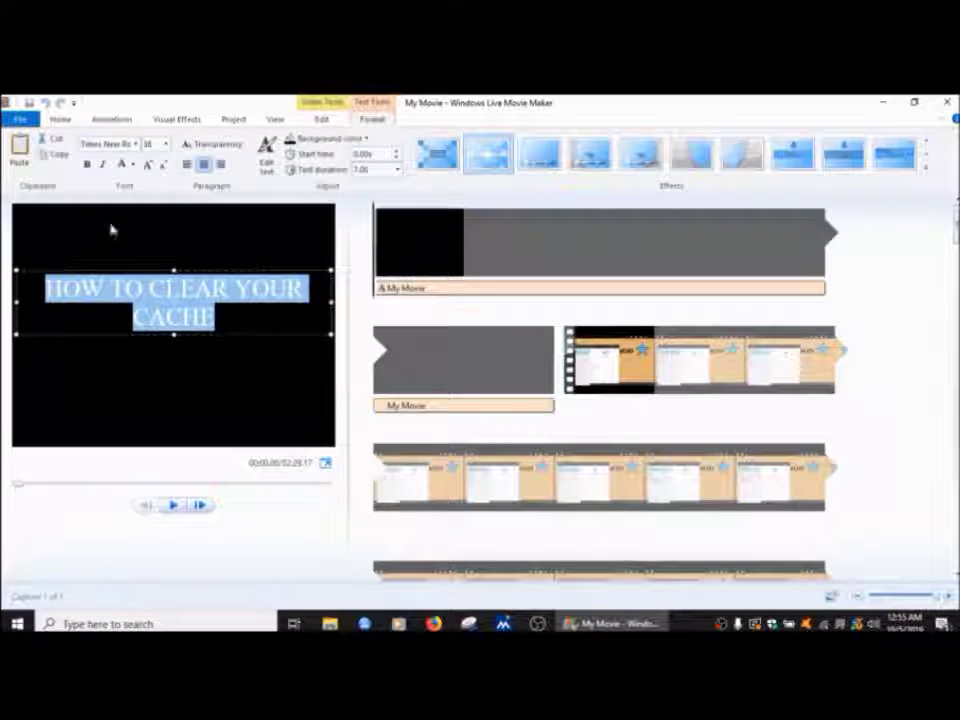
left_click(87, 165)
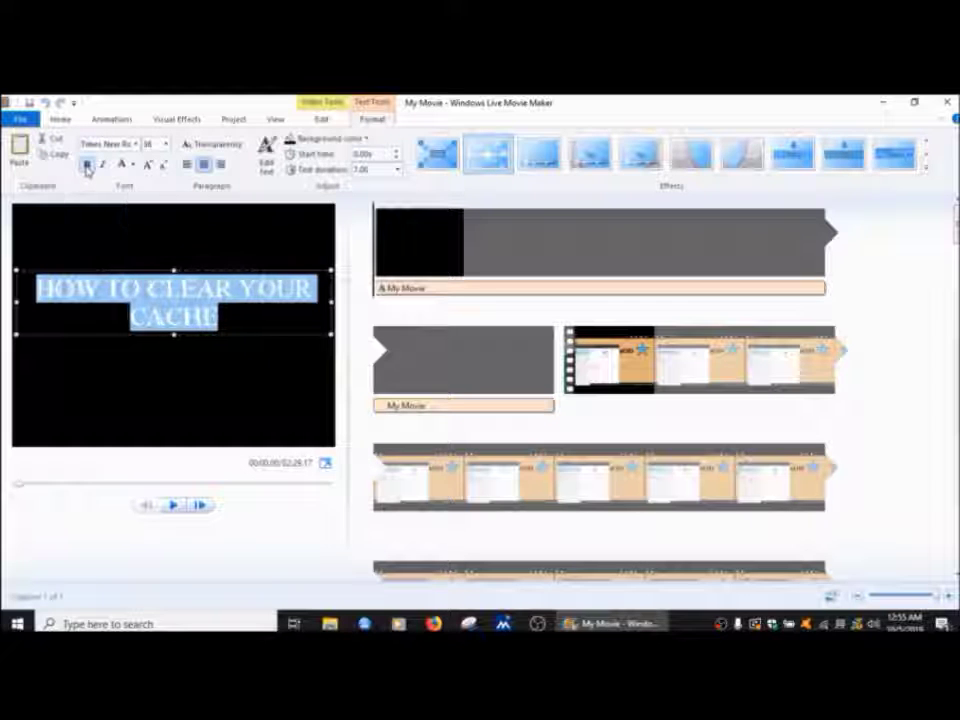
left_click(151, 245)
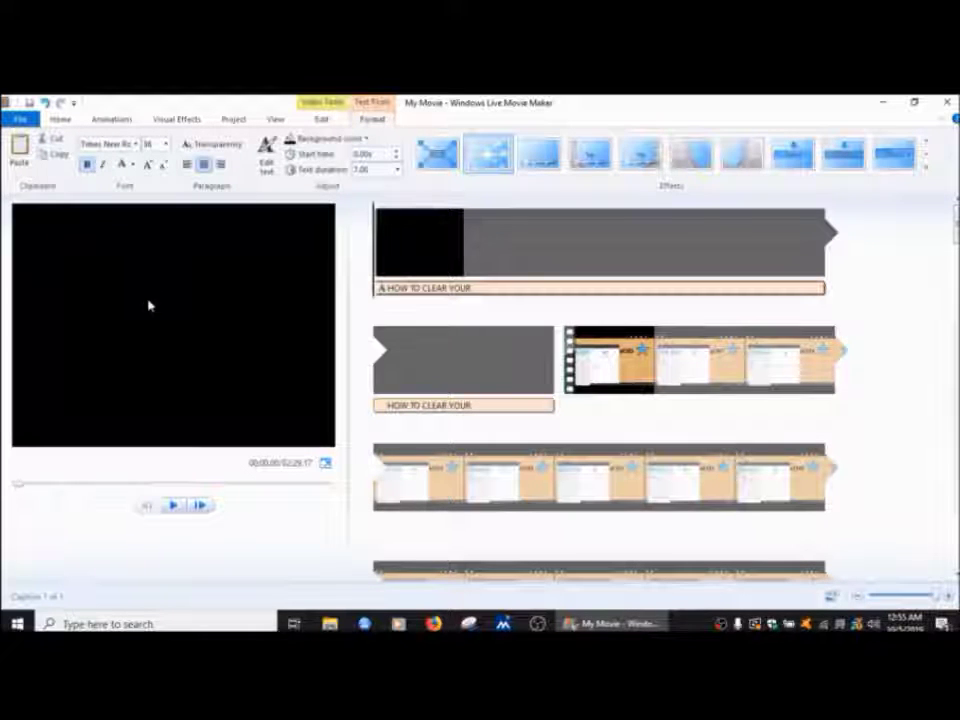
- Set the title background to blue and preview the burst-animated title
left_click(362, 140)
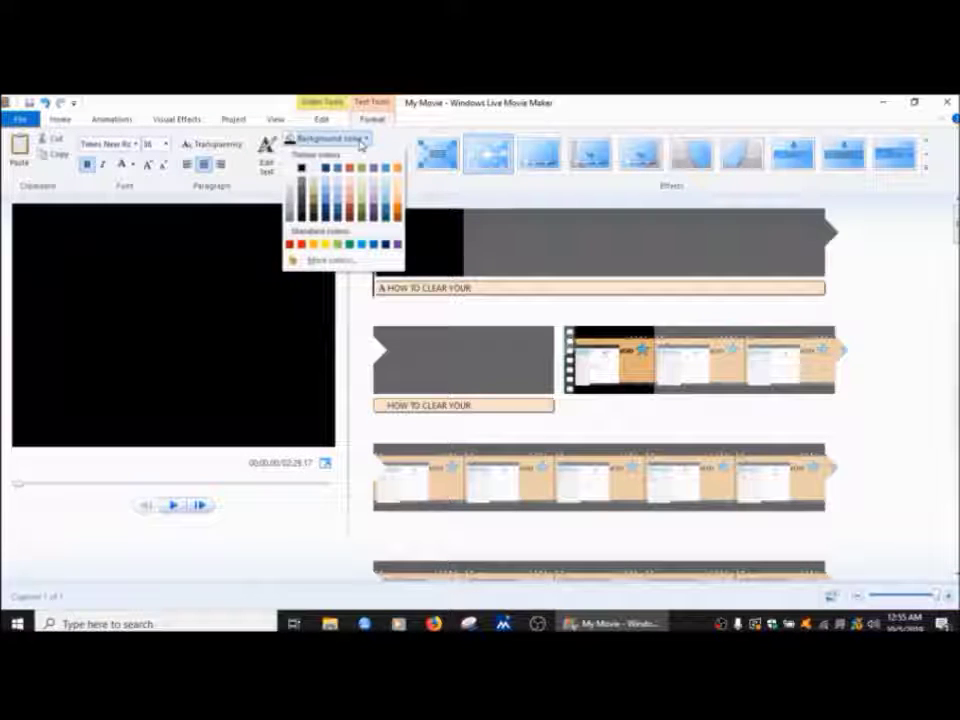
left_click(337, 166)
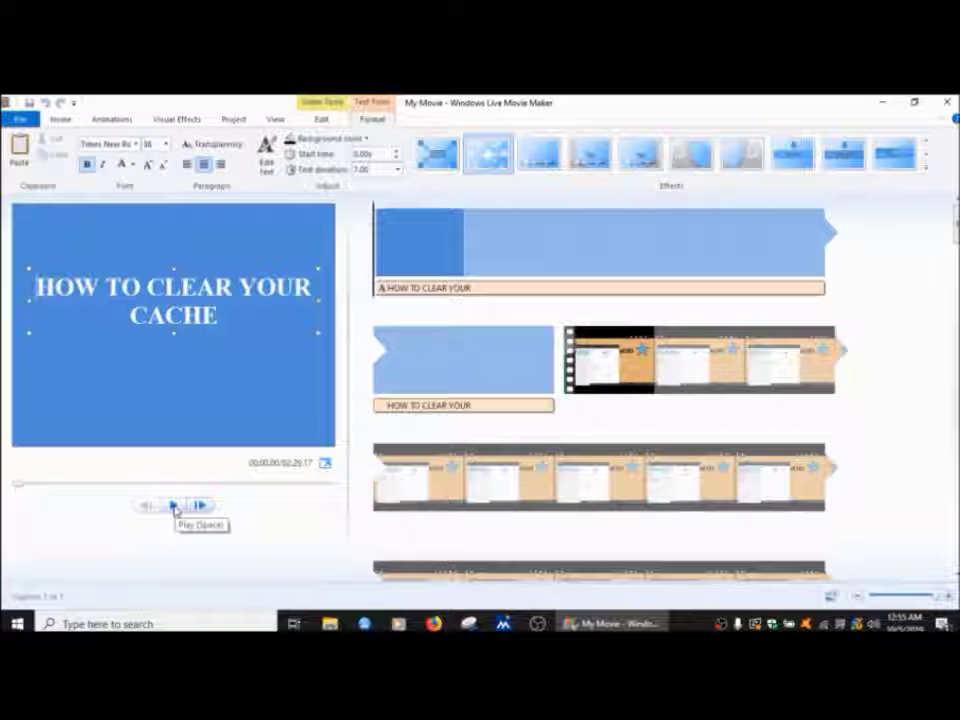
left_click(174, 508)
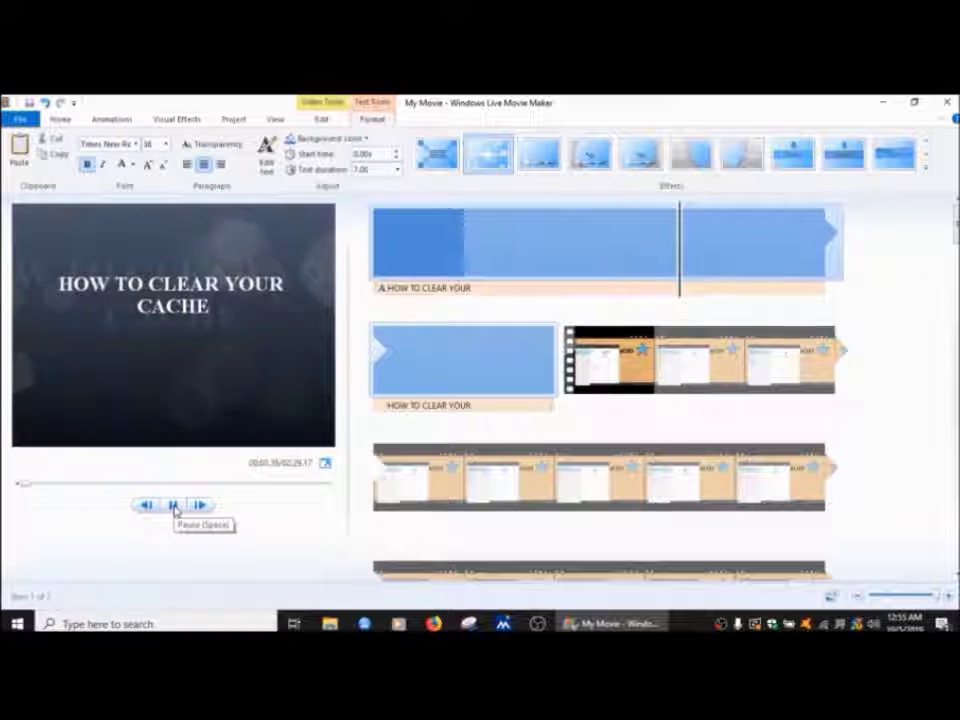
left_click(371, 283)
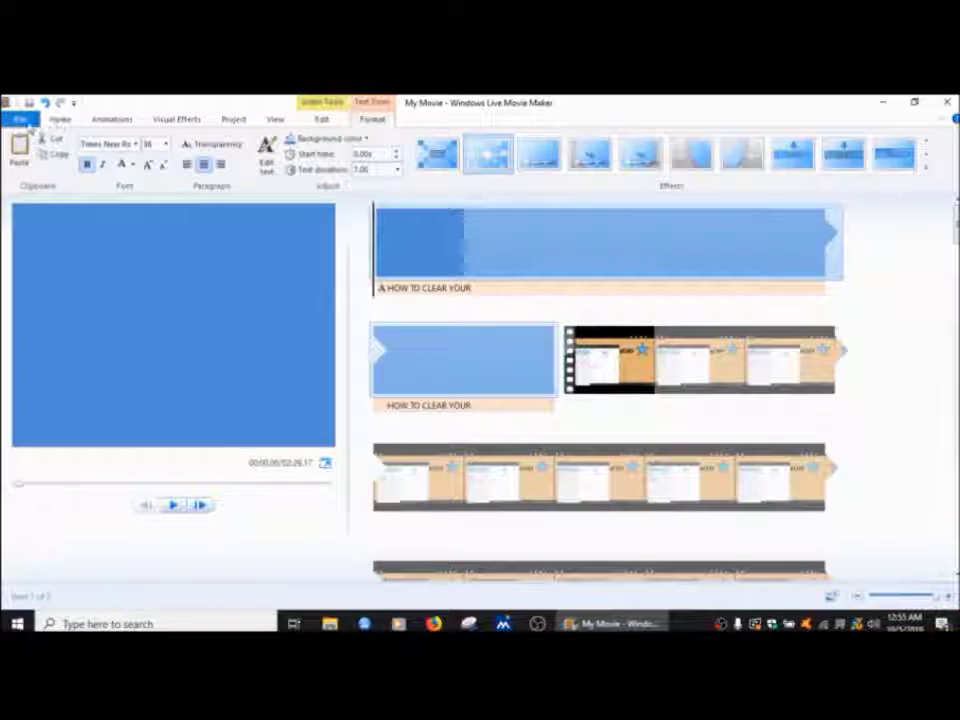
- Add the Beta_Love track from Downloads as the movie's background music
left_click(59, 119)
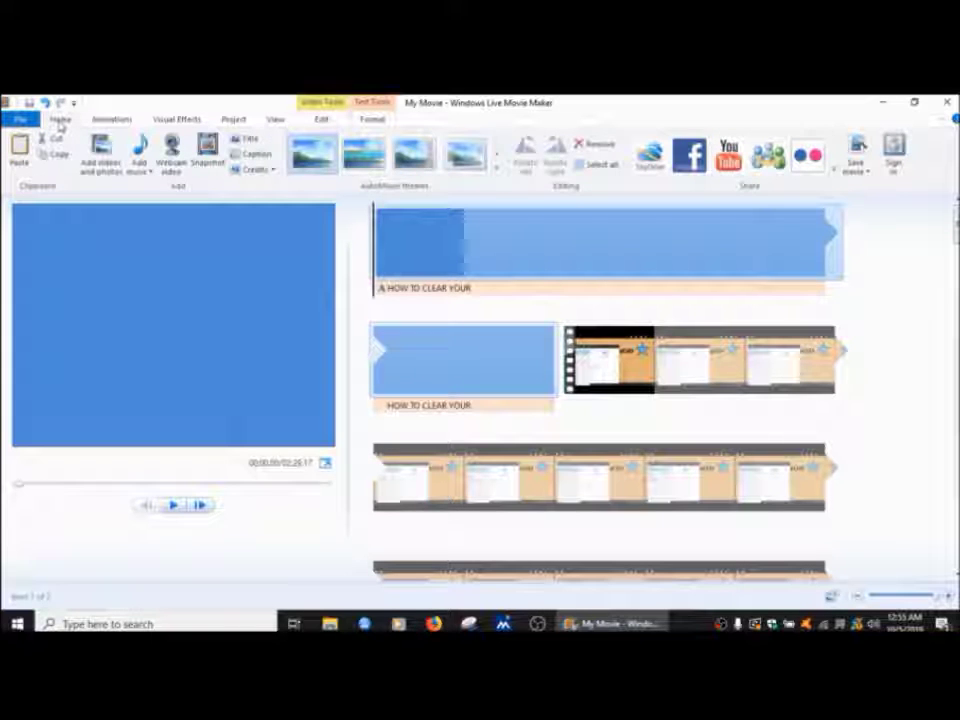
left_click(147, 174)
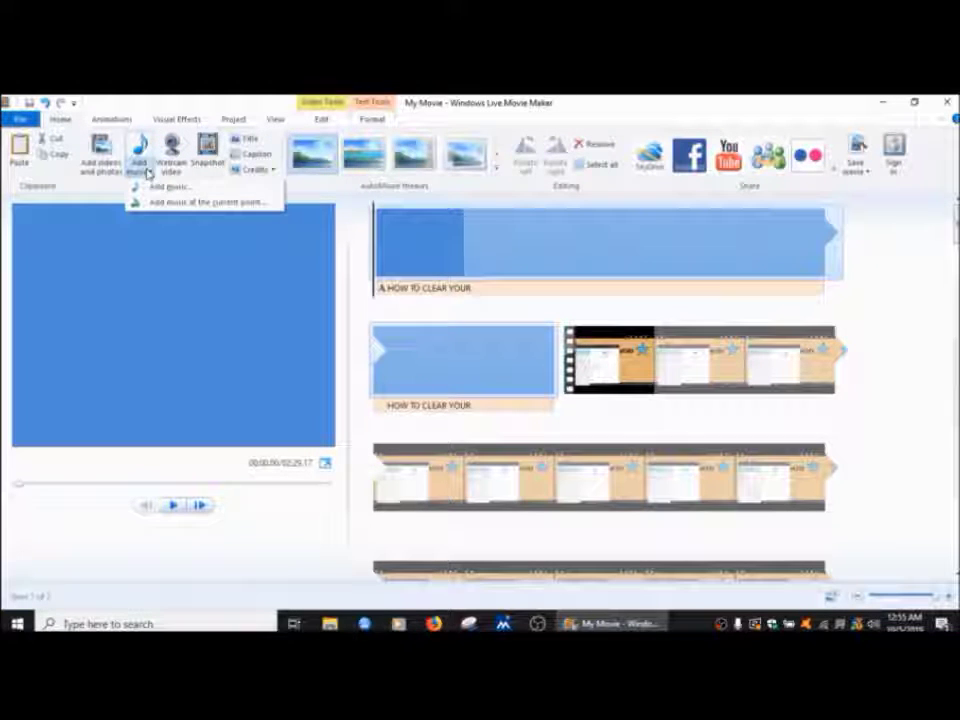
left_click(163, 189)
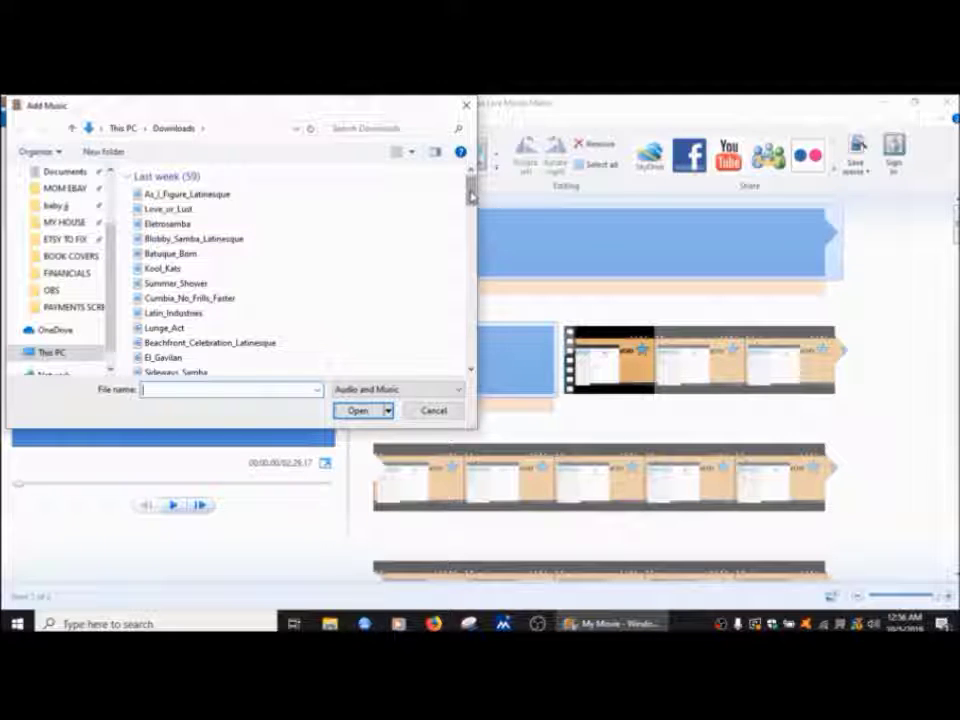
left_click_drag(472, 186, 210, 268)
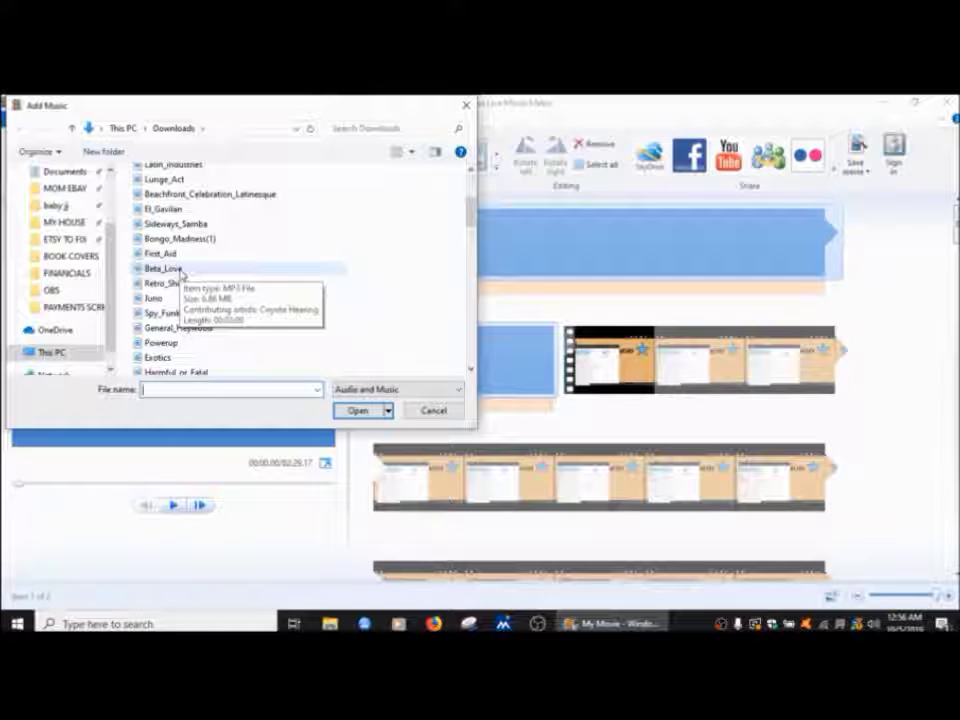
left_click(181, 270)
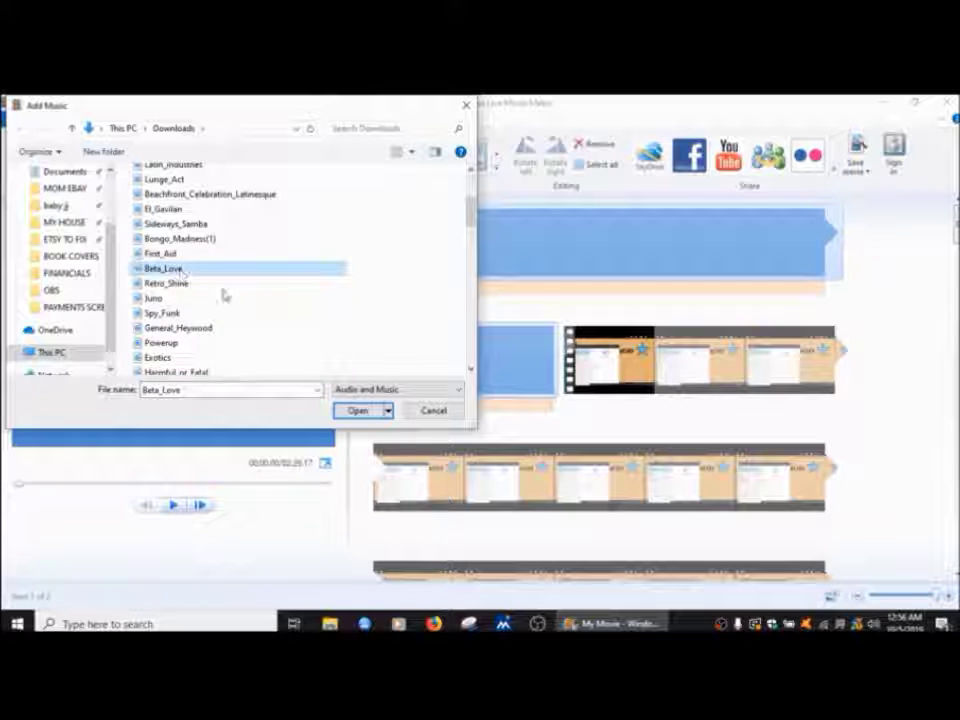
left_click(358, 412)
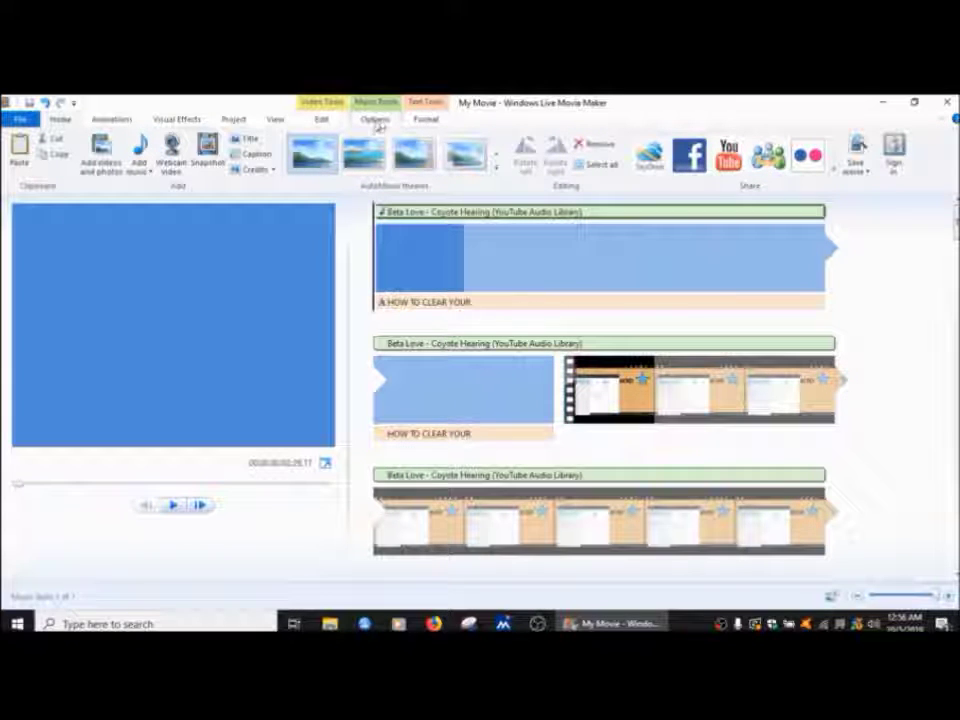
- Set both fade in and fade out of the Beta Love music to Slow
left_click(375, 120)
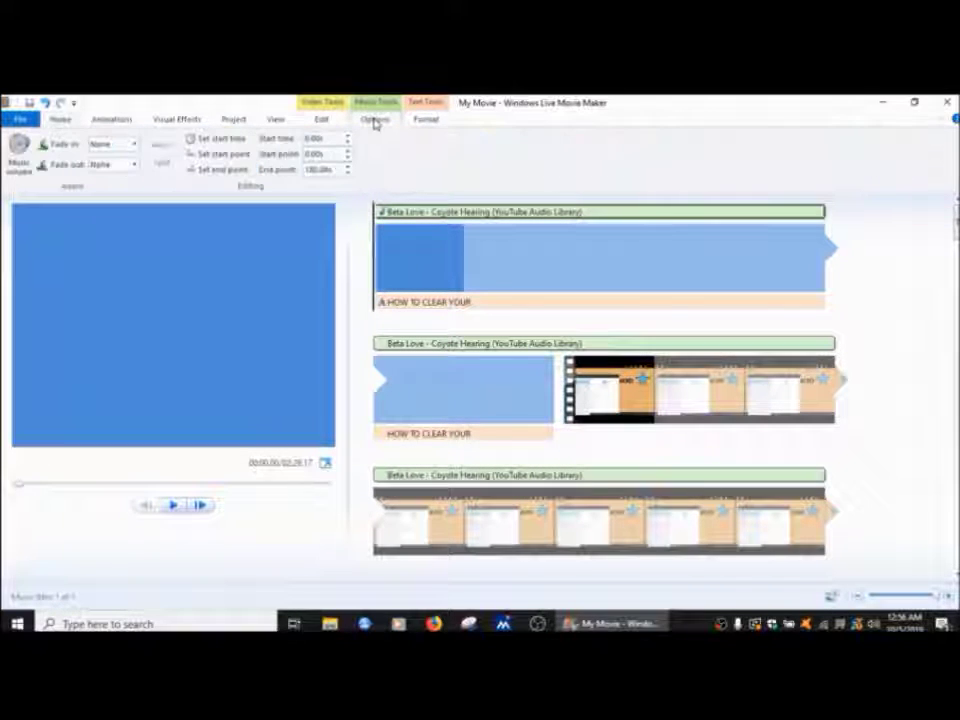
left_click(20, 157)
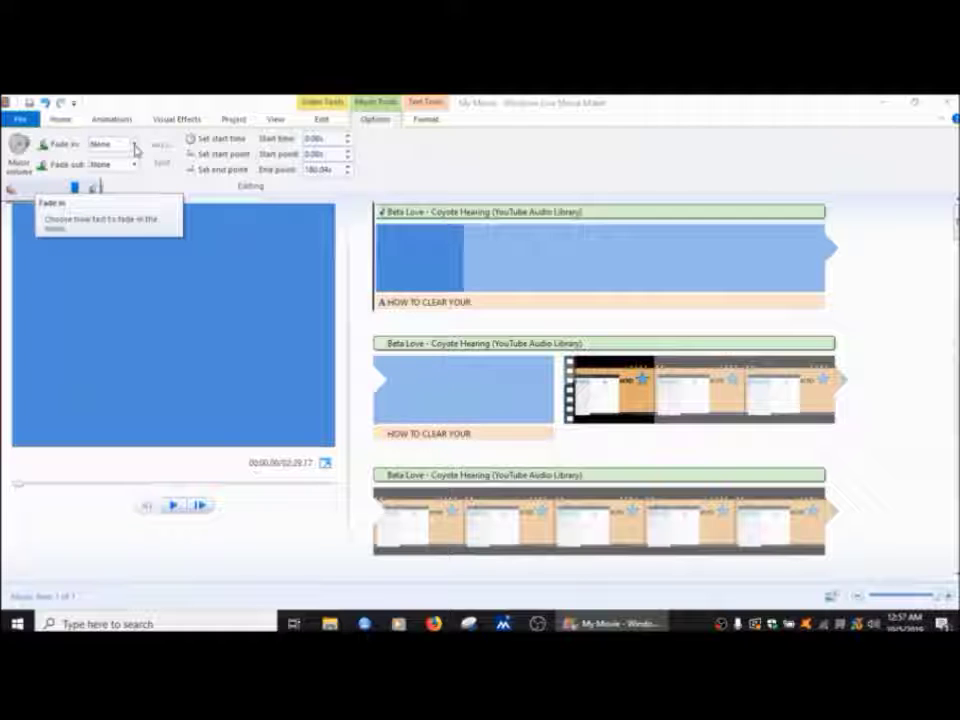
left_click(135, 148)
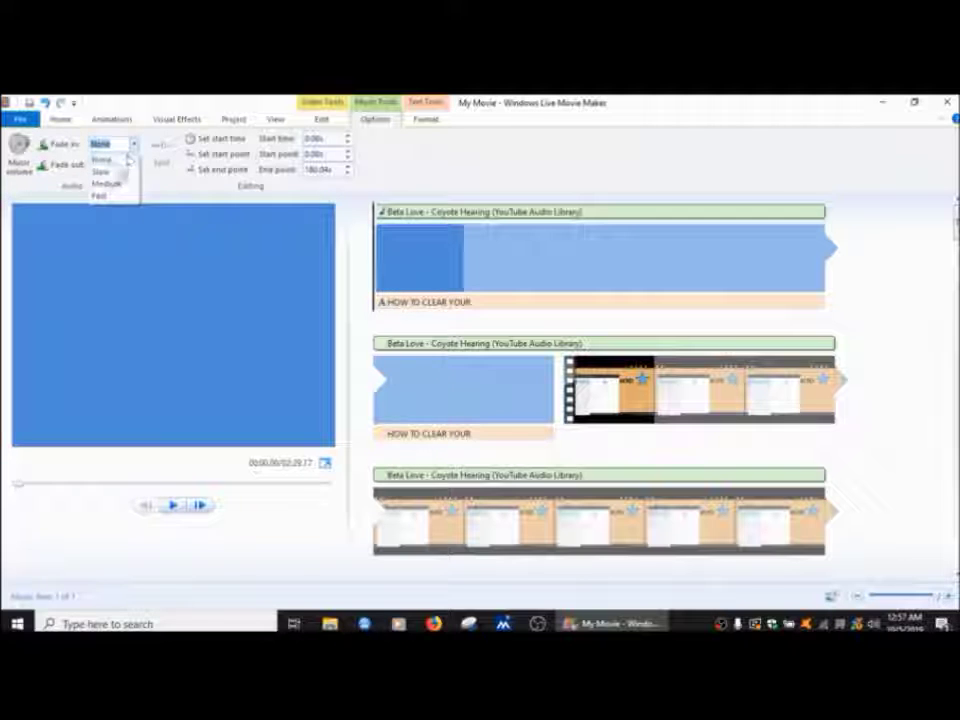
left_click(116, 171)
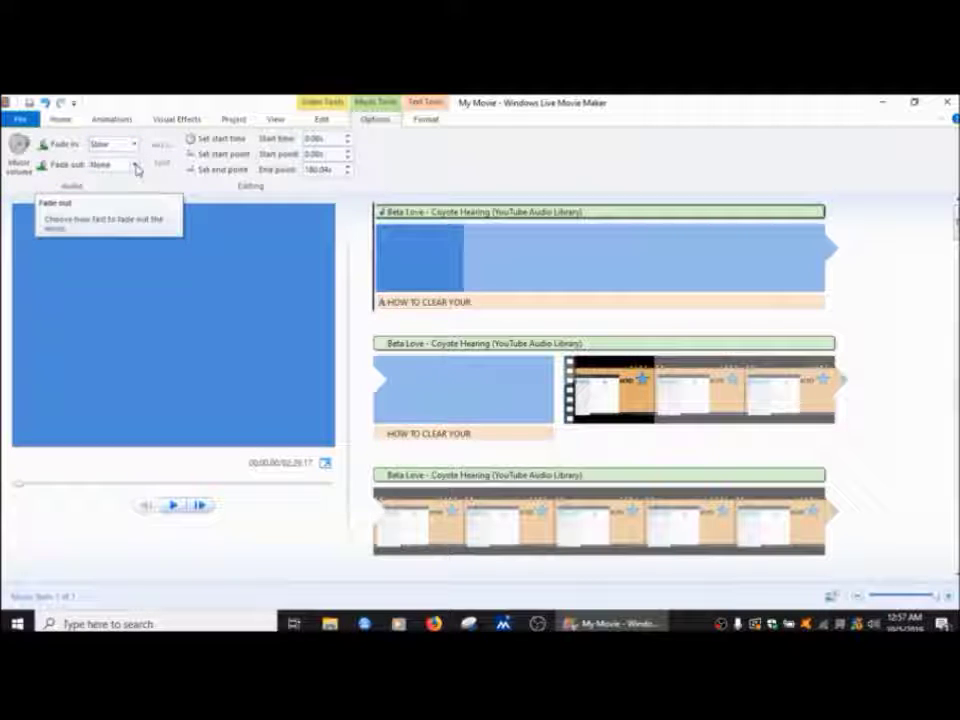
left_click(135, 165)
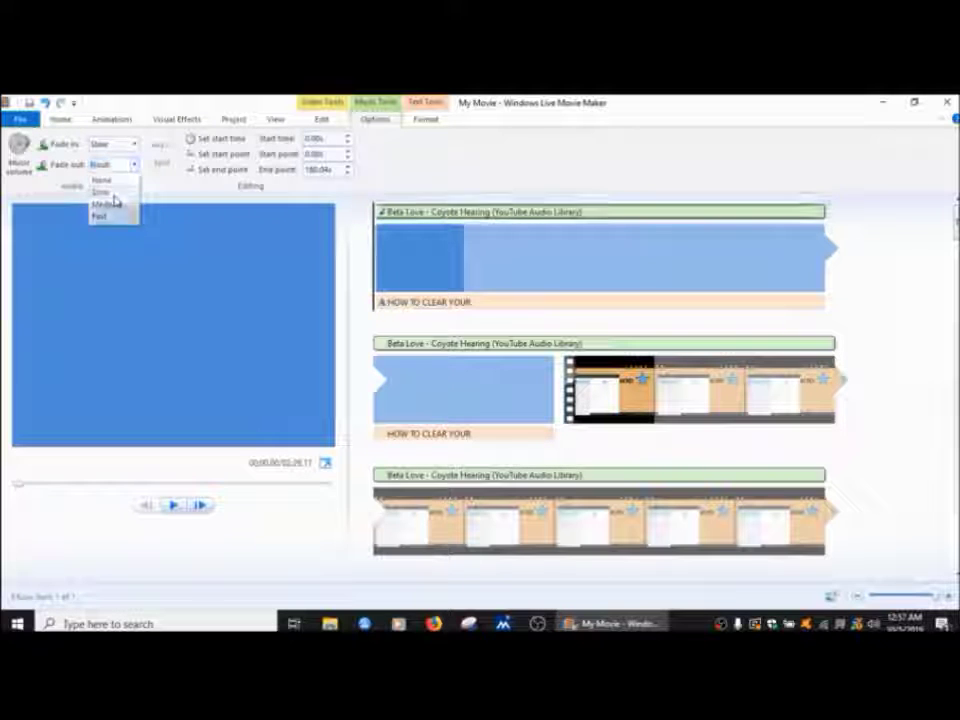
left_click(110, 193)
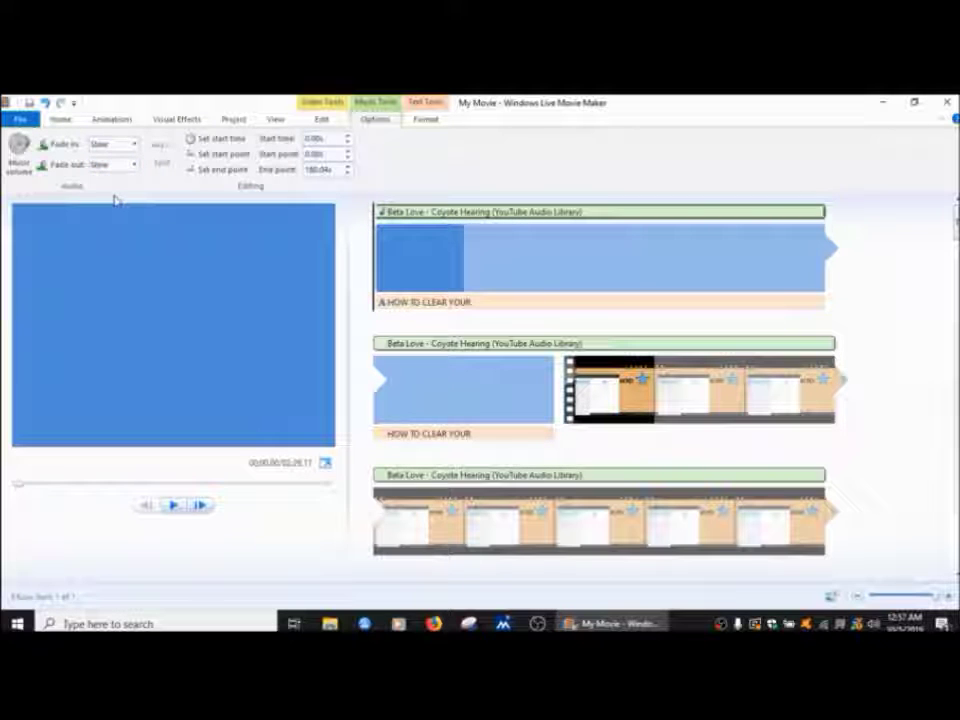
- Play the movie preview with its music from the Home tab
left_click(62, 122)
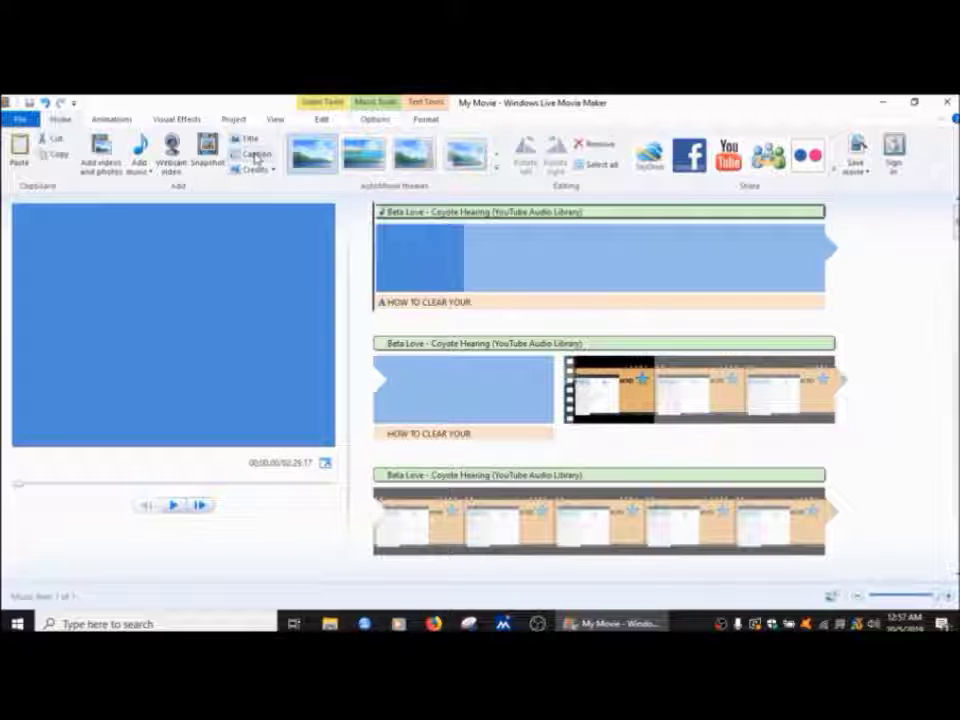
left_click(176, 507)
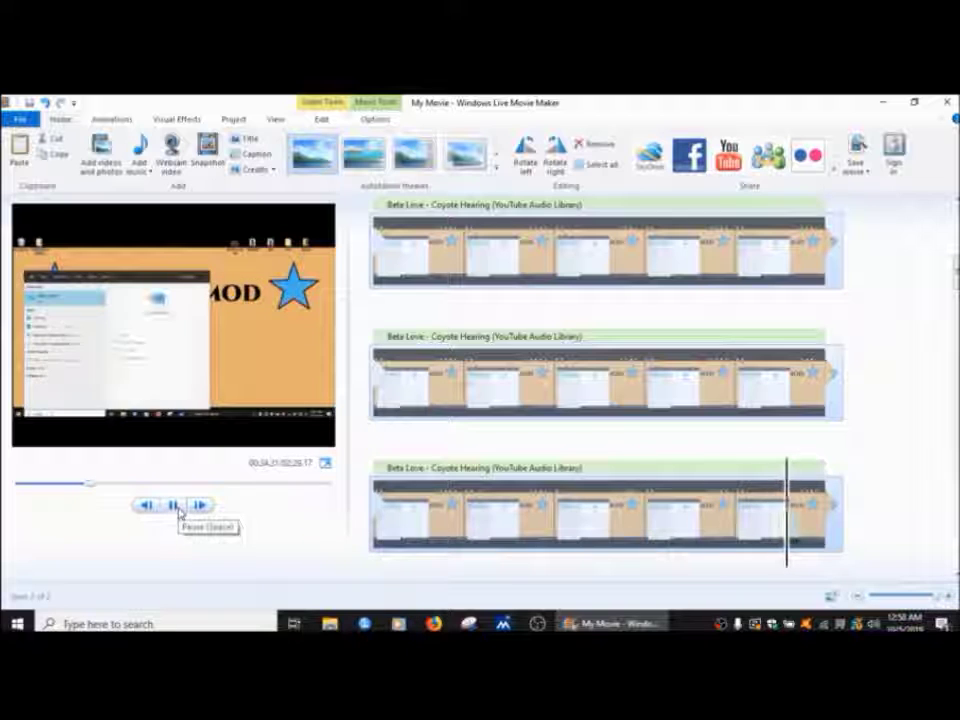
- Pause at 0:36 and add a 'CLICK CONTROL PANEL' caption along the video's bottom edge
left_click(175, 510)
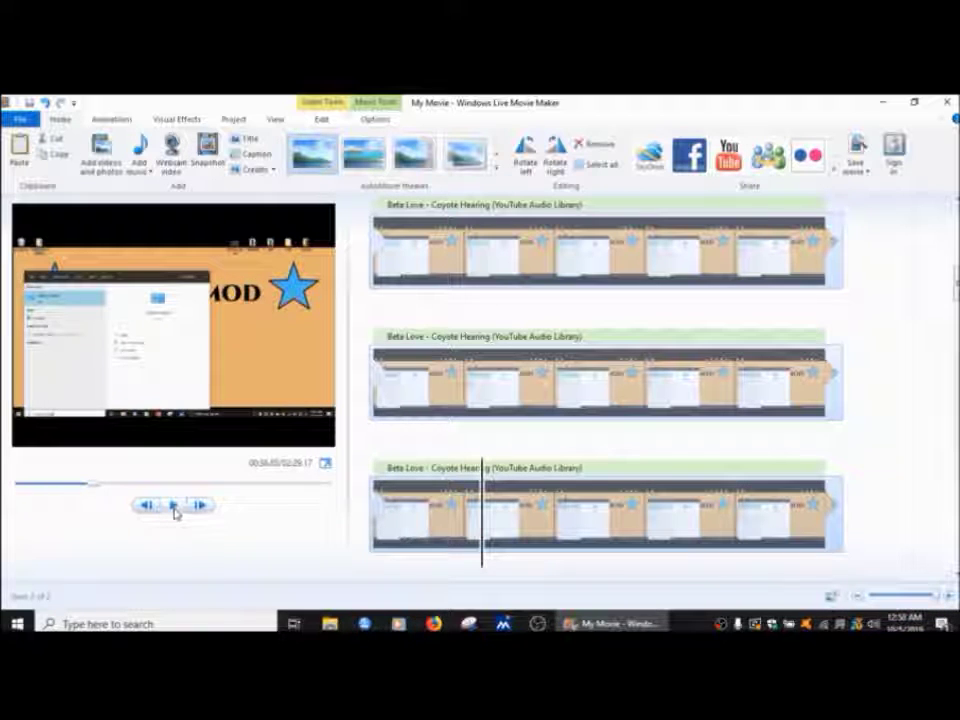
left_click(255, 154)
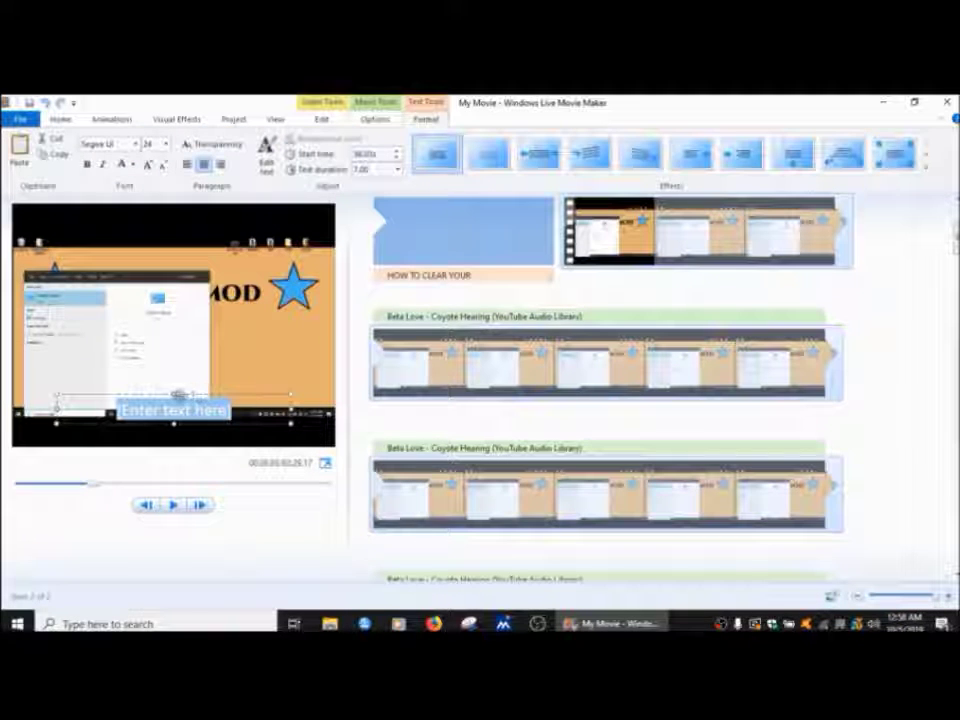
left_click_drag(180, 395, 116, 429)
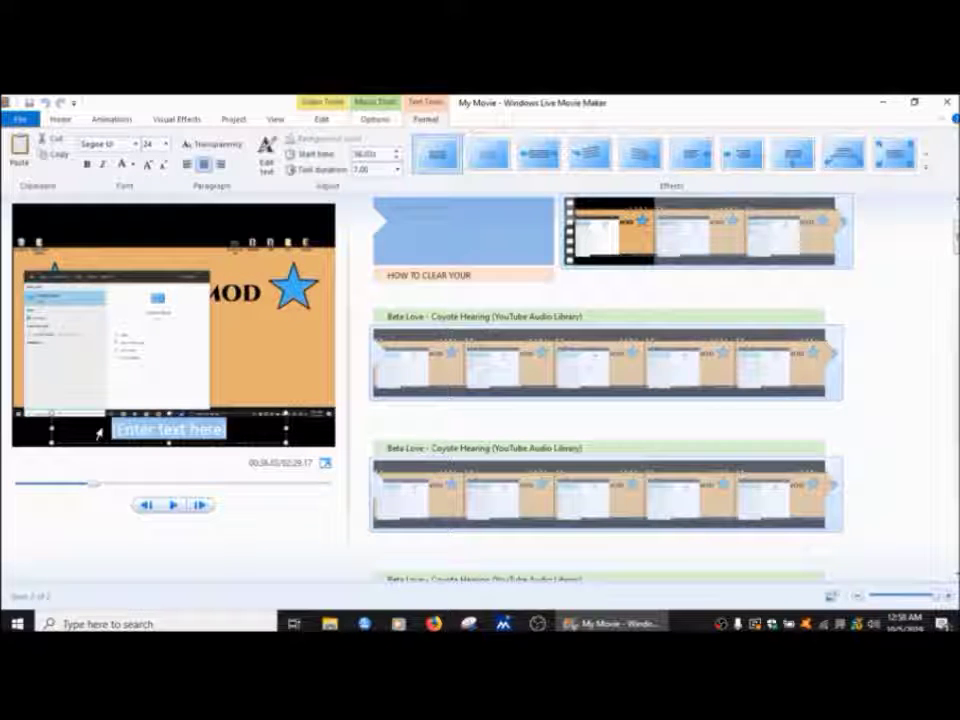
type("CLICK CONT")
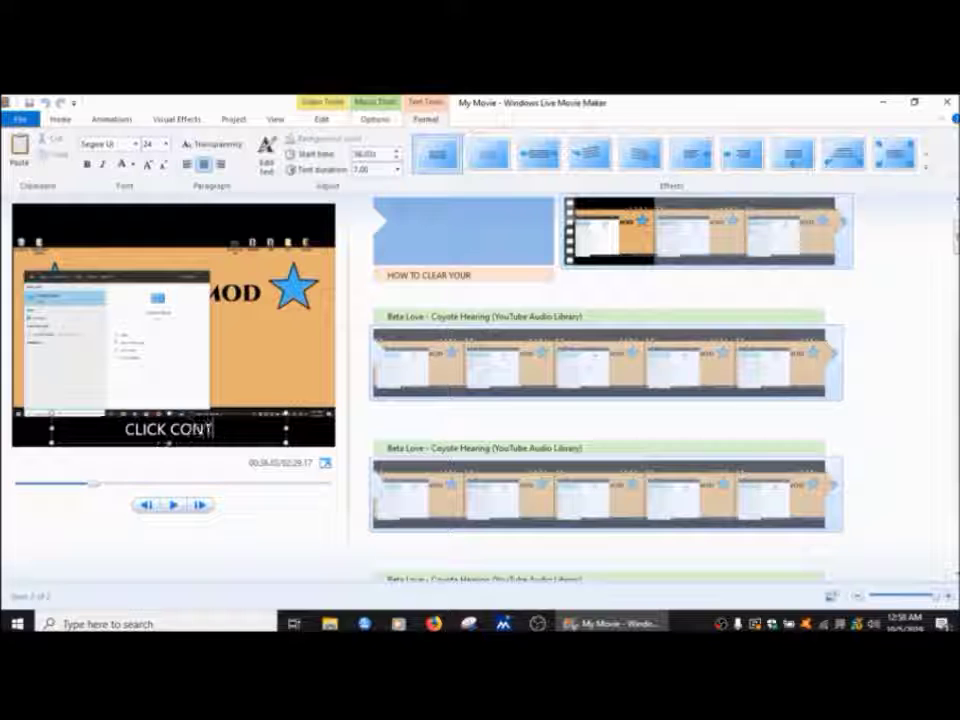
type("ROL PANEL")
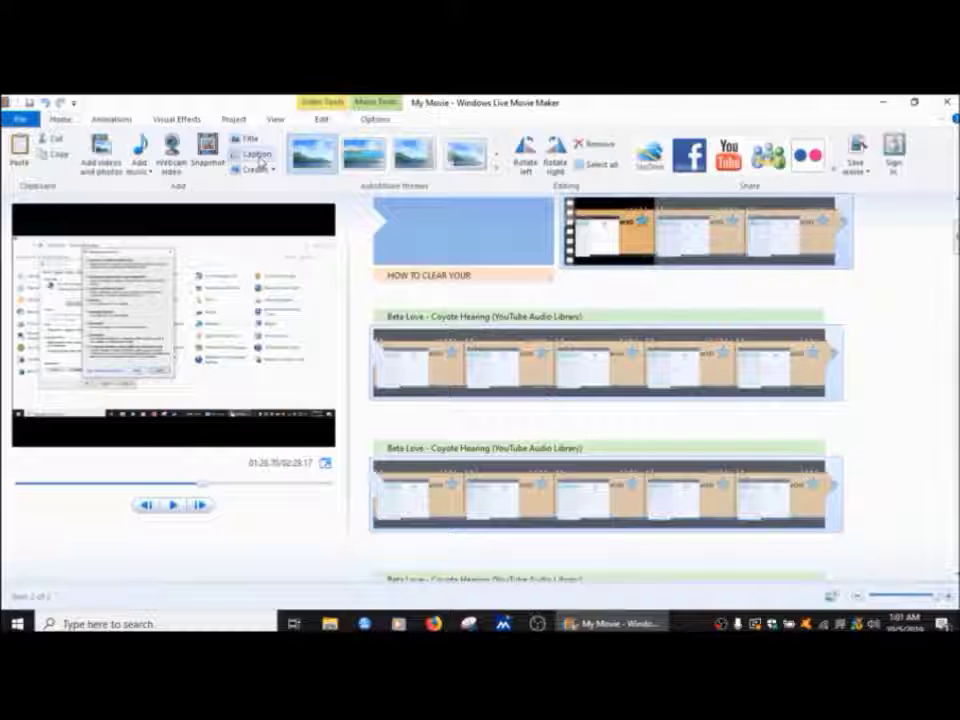
left_click(251, 150)
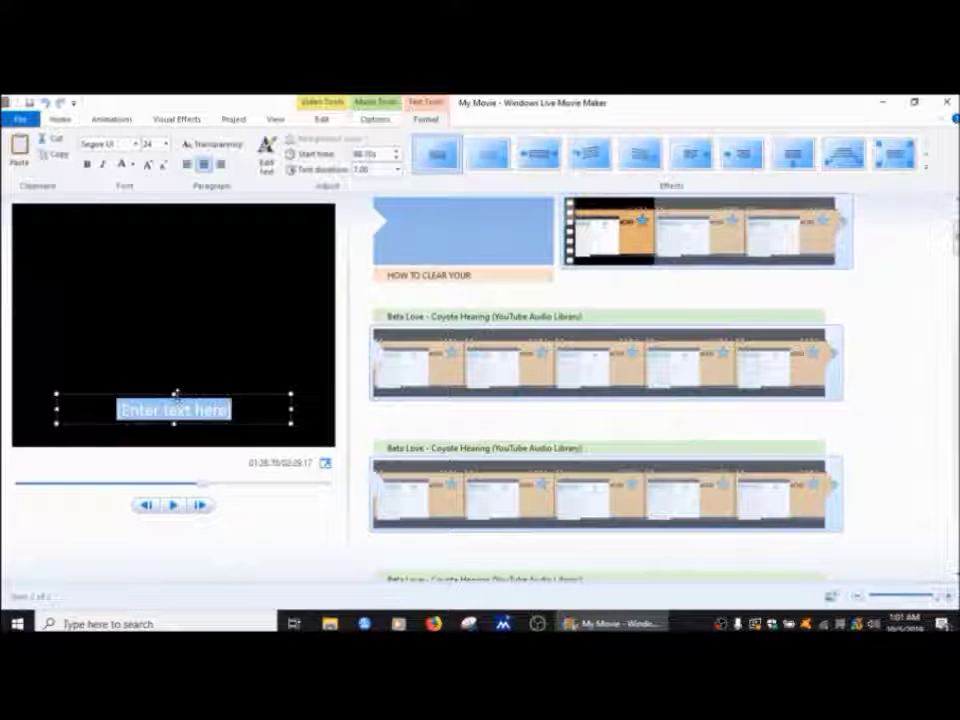
- Lower the second caption, type CLICK into it, and resume the preview
left_click_drag(175, 395, 172, 418)
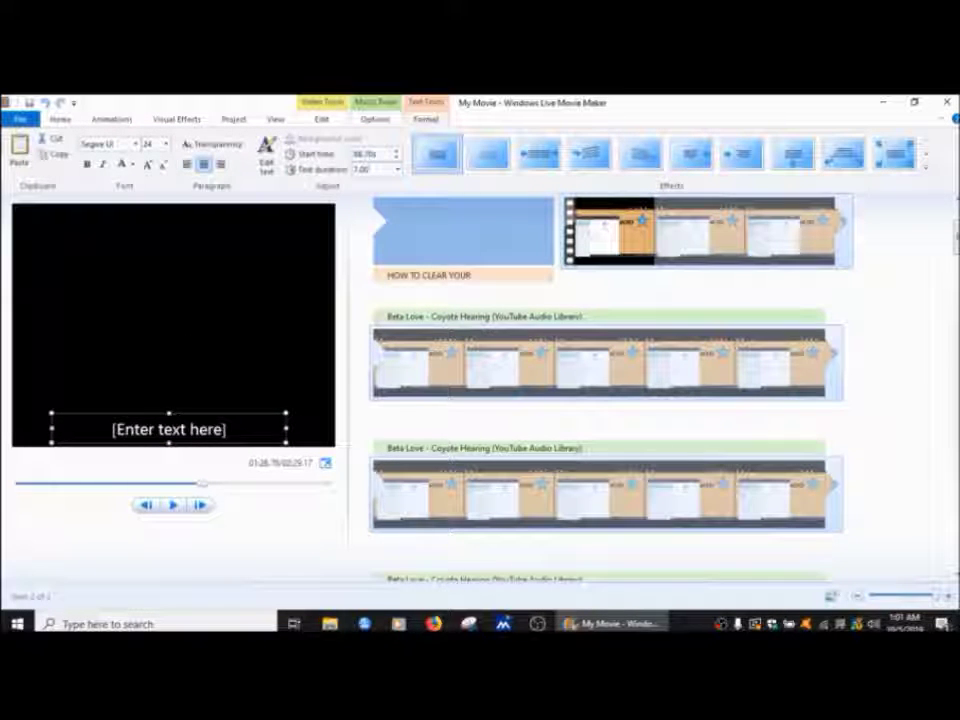
left_click(169, 429)
type("CLICK DELETE")
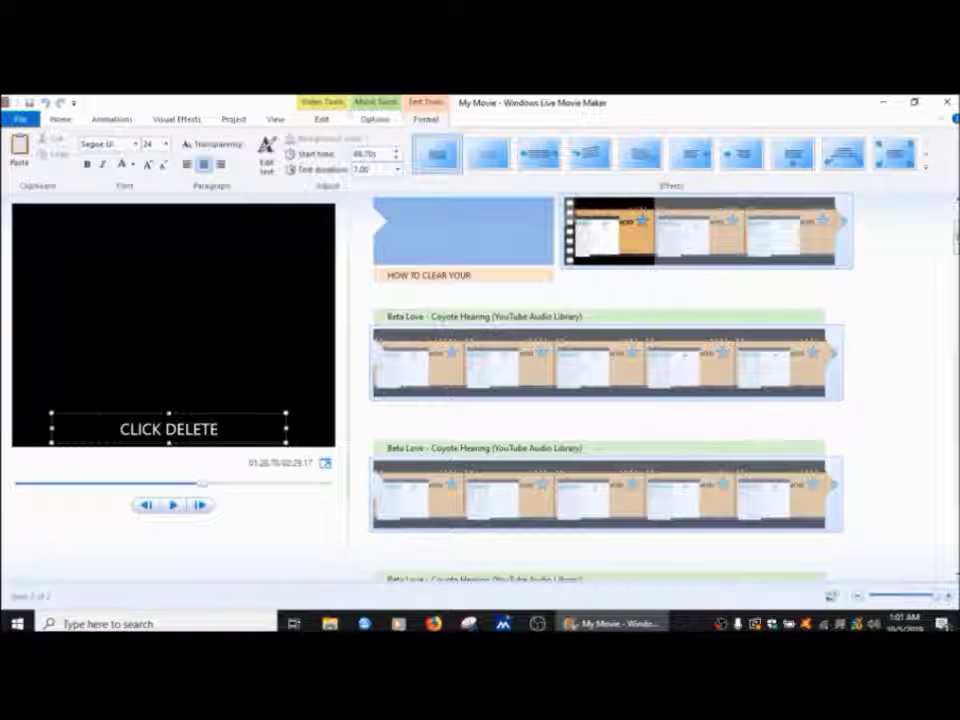
left_click(176, 506)
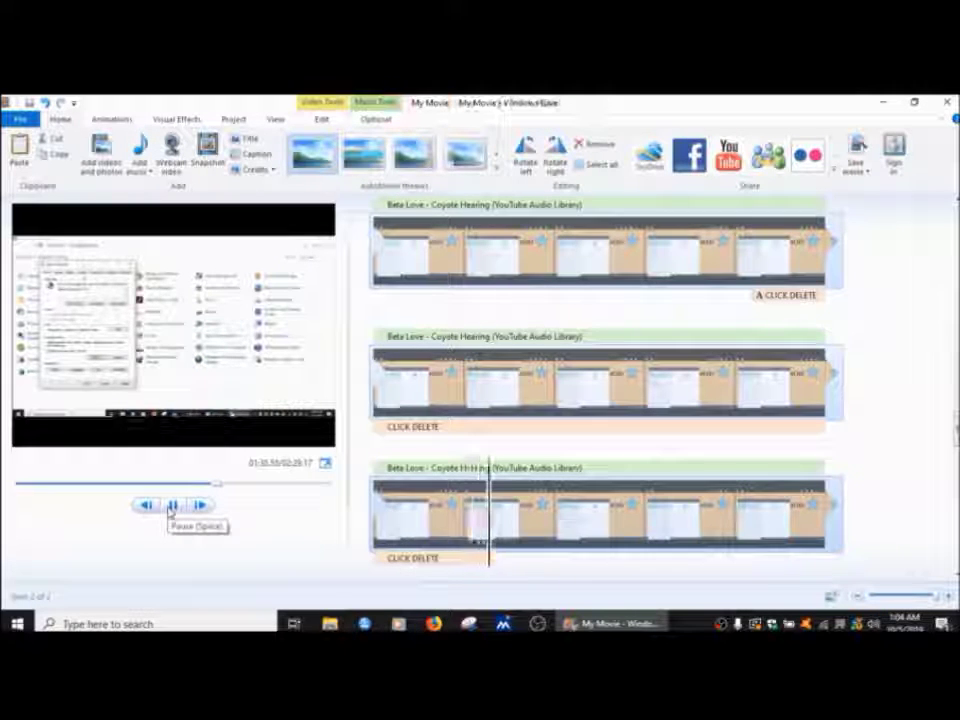
- Add a full-width bottom caption reading 'CLEAR CACHE ONCE A WEEK' and preview the ending
left_click(243, 139)
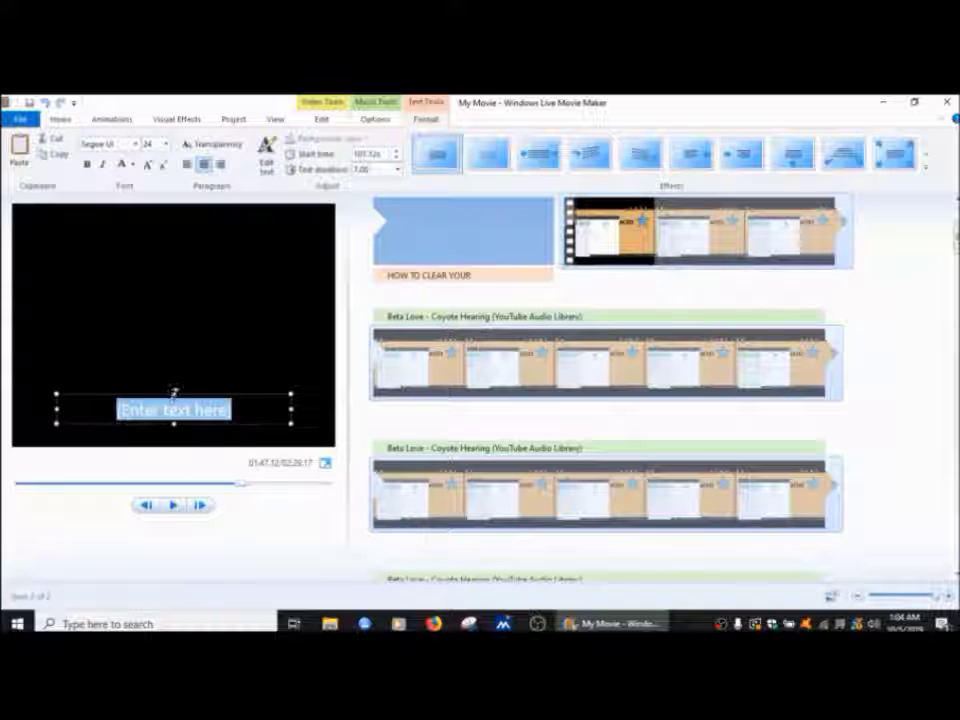
left_click_drag(178, 392, 161, 414)
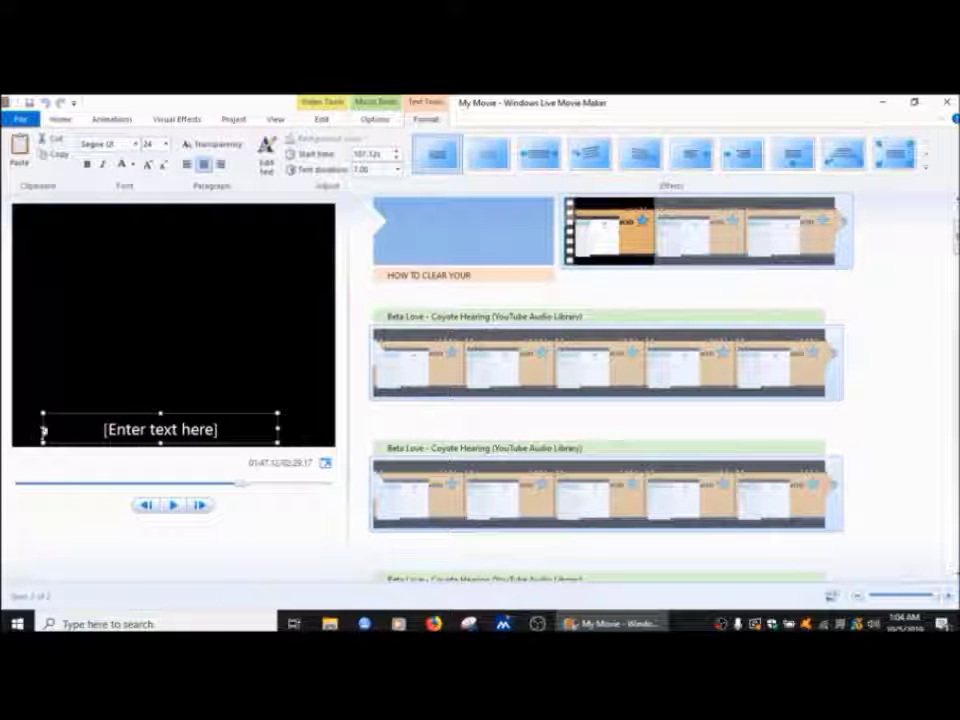
left_click_drag(44, 428, 14, 428)
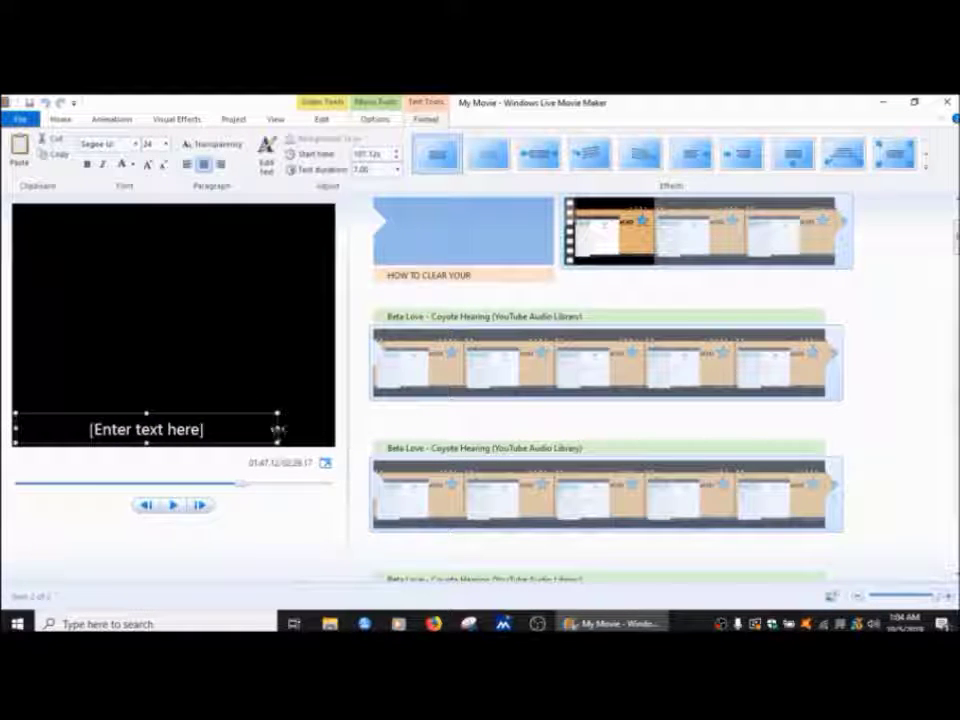
left_click_drag(277, 430, 332, 430)
left_click_drag(228, 429, 119, 429)
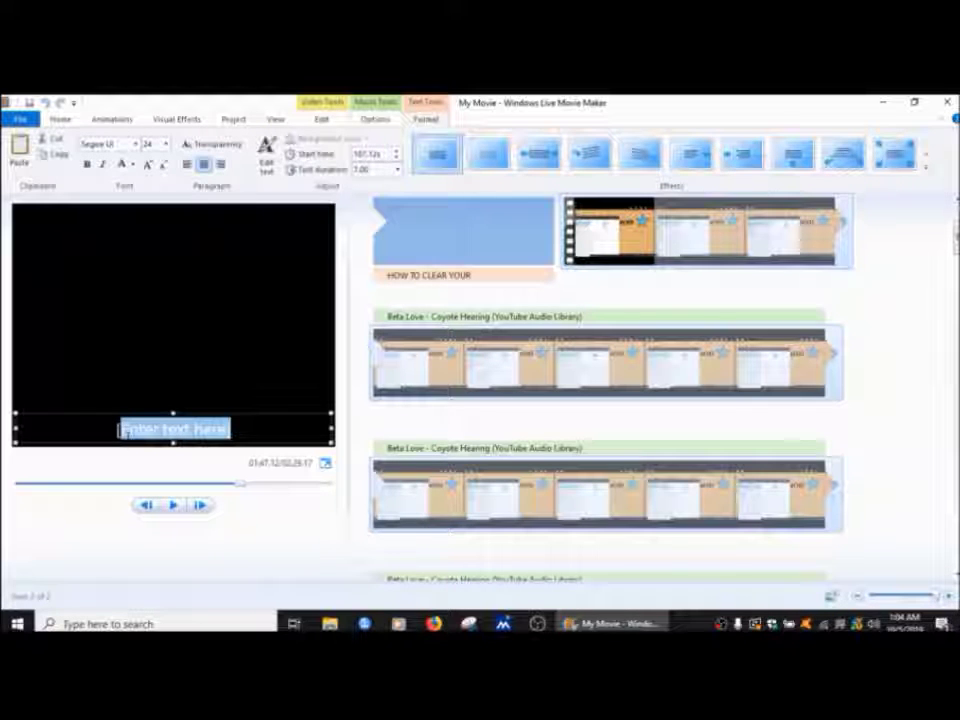
key("Delete")
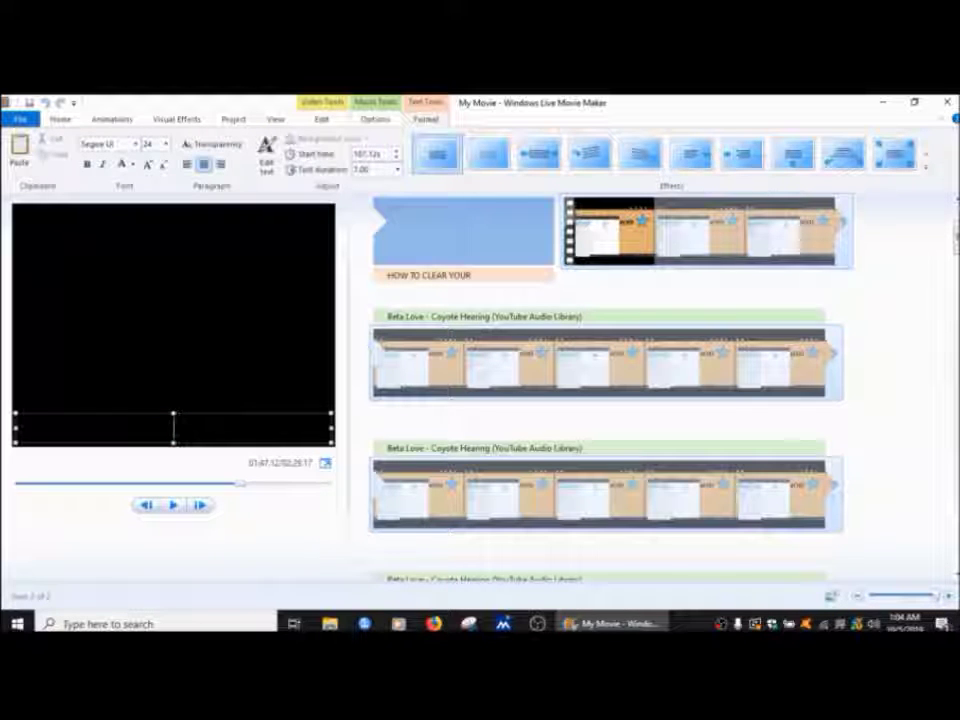
type("CLEAR CACH")
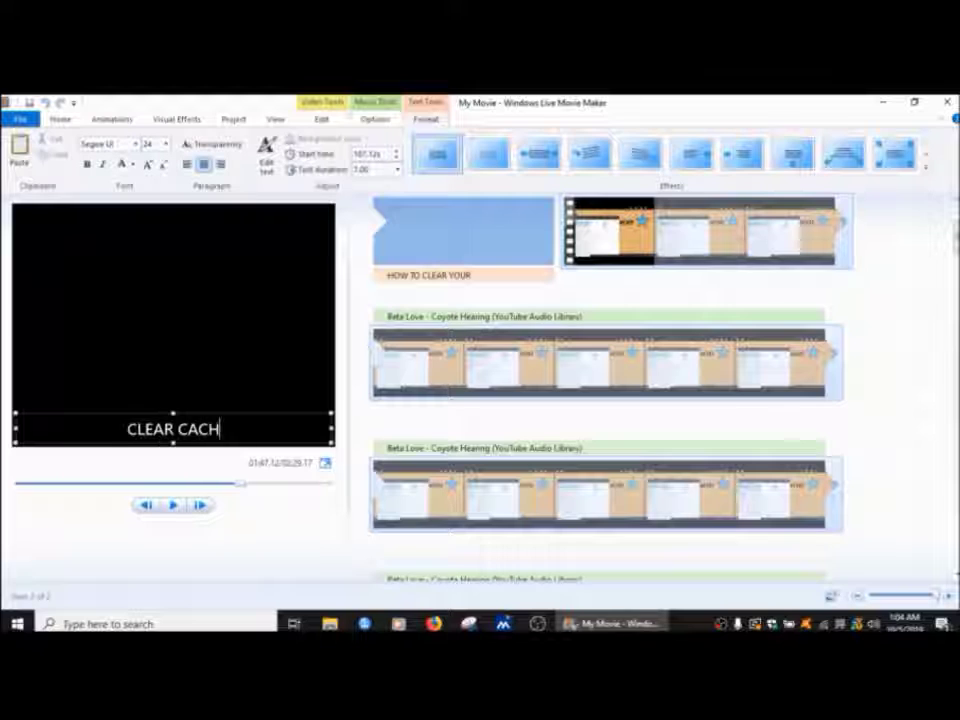
type("E O")
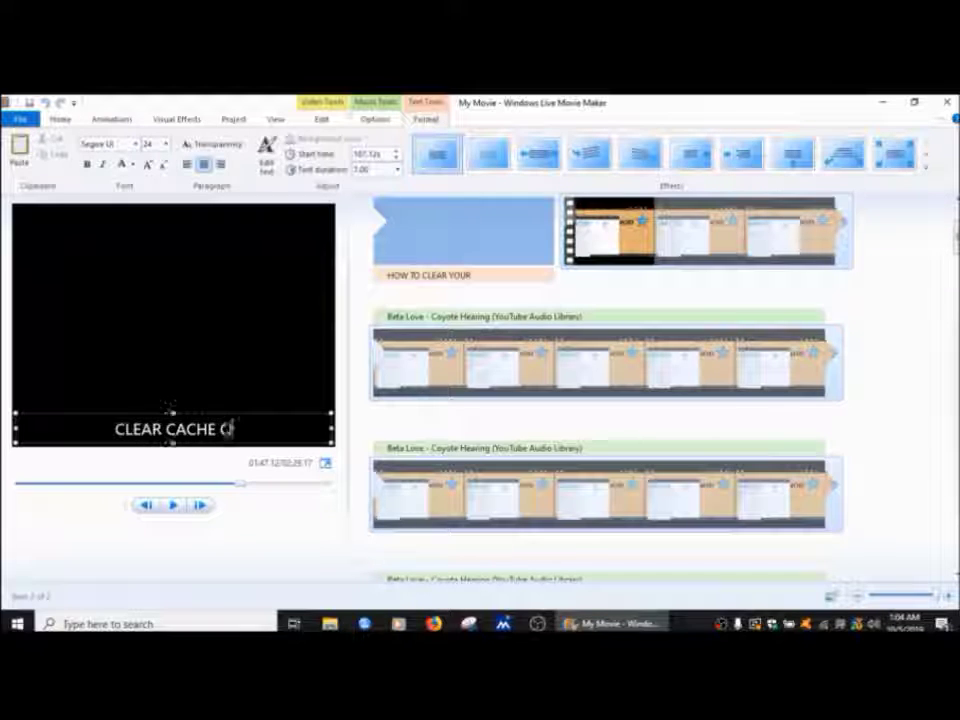
type("NCE A WEEK")
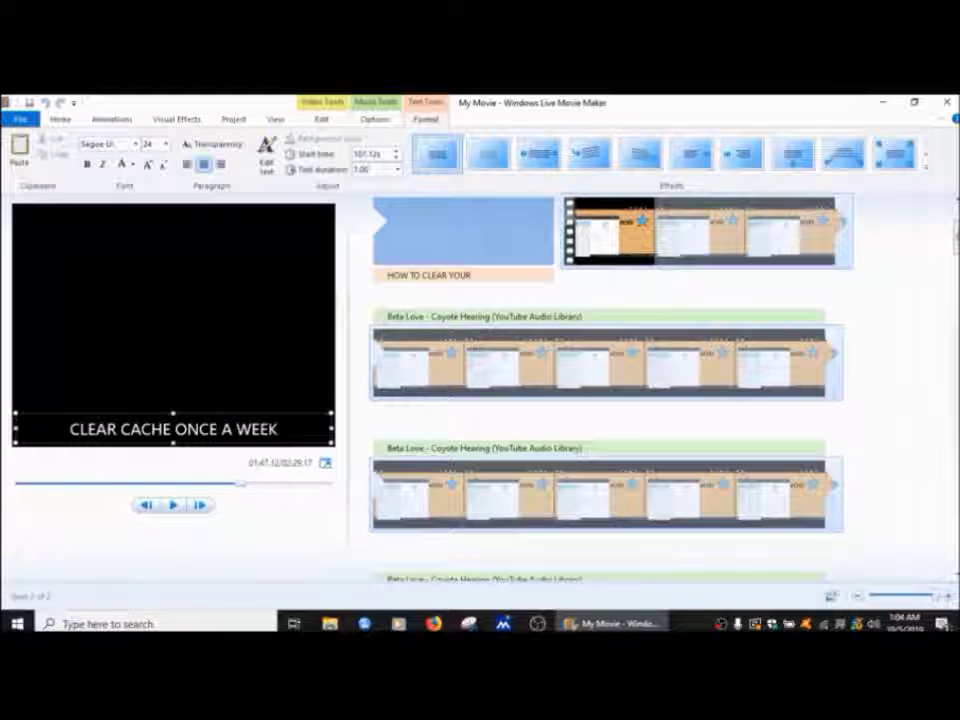
left_click(175, 507)
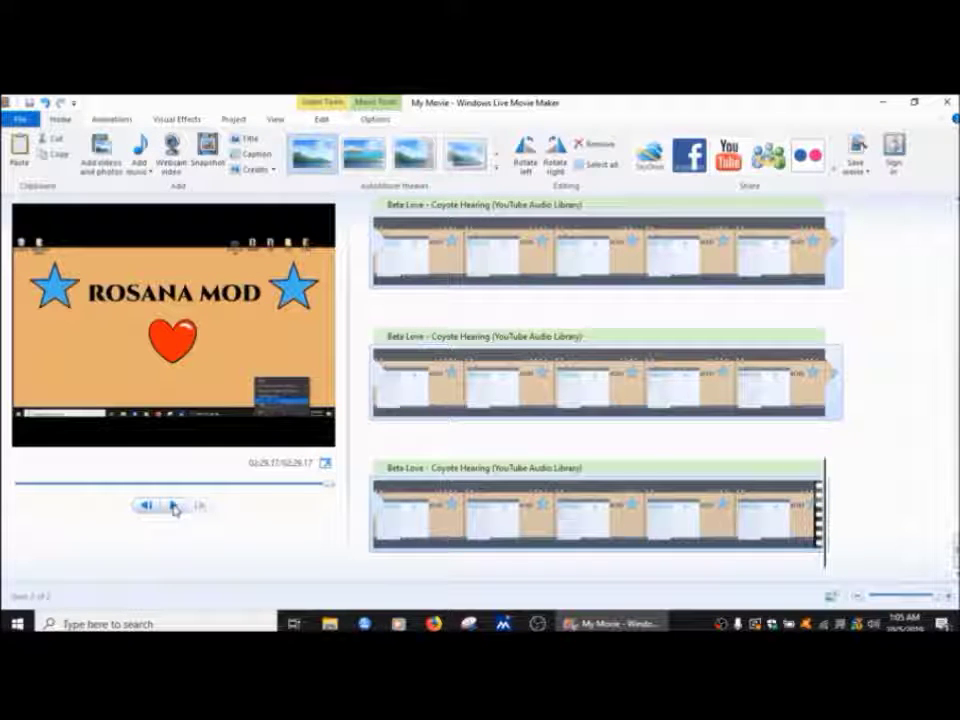
- Add a credits card at the movie's end, clear its placeholder text, reposition the box and change its effect
left_click(266, 175)
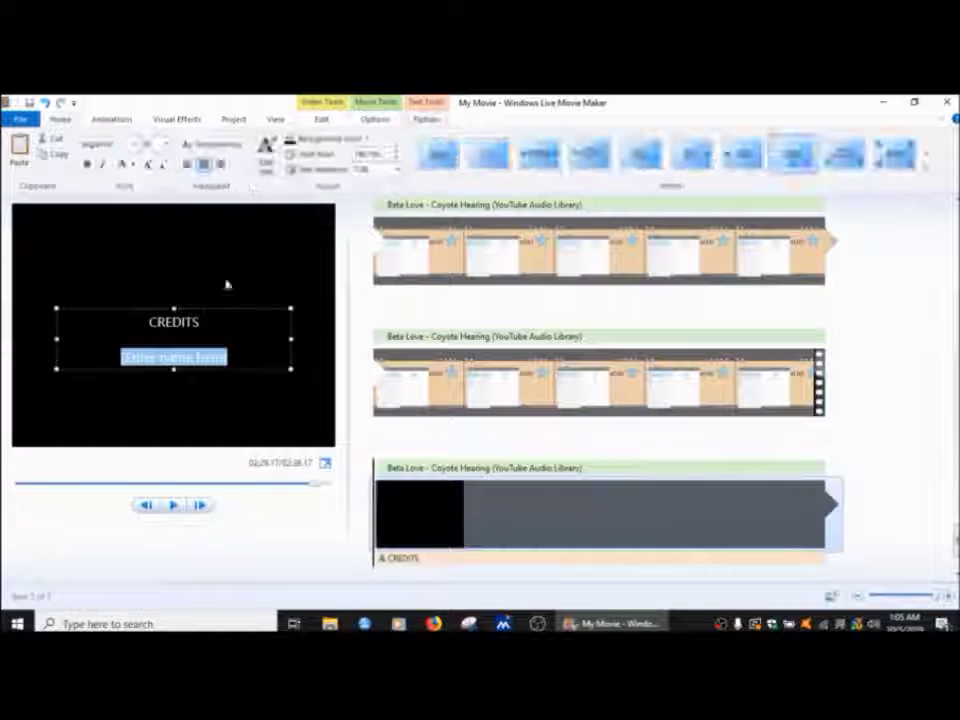
double_click(171, 321)
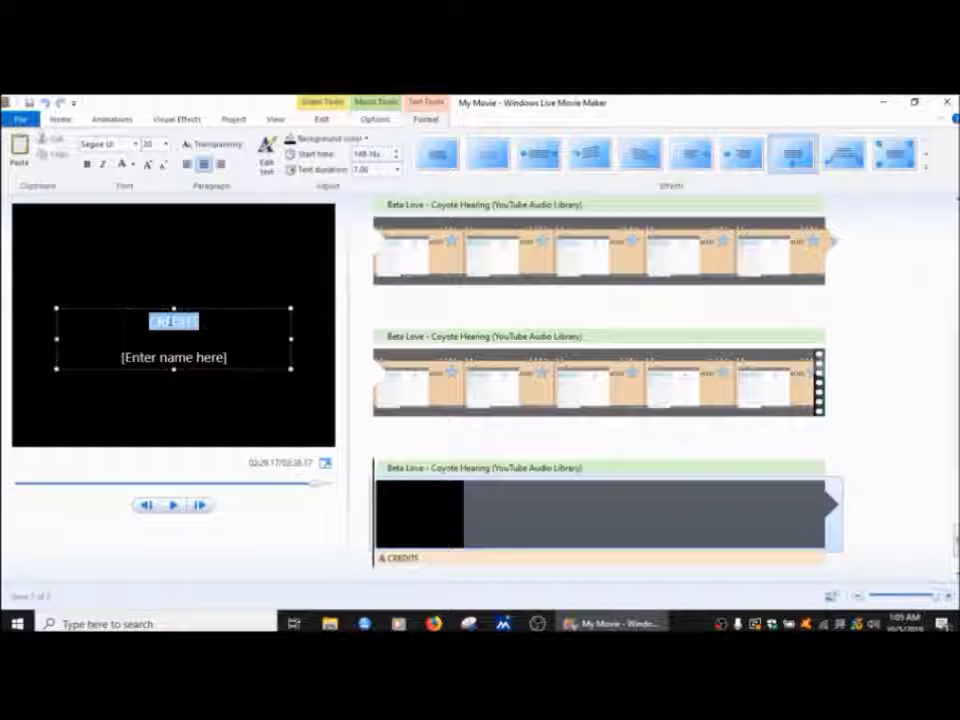
key("ctrl+a")
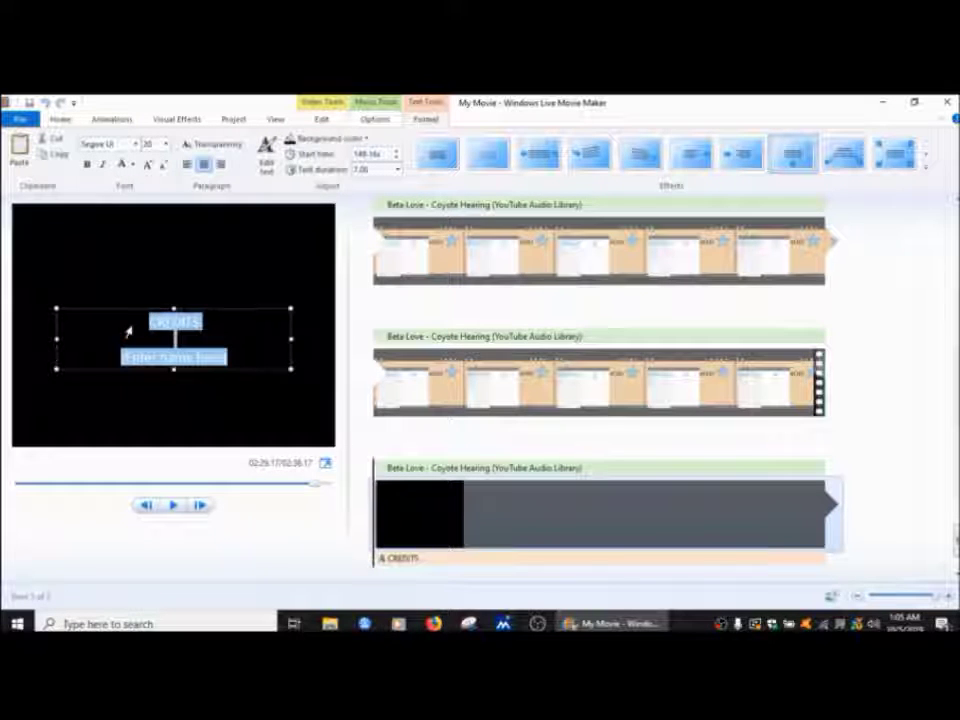
key("Delete")
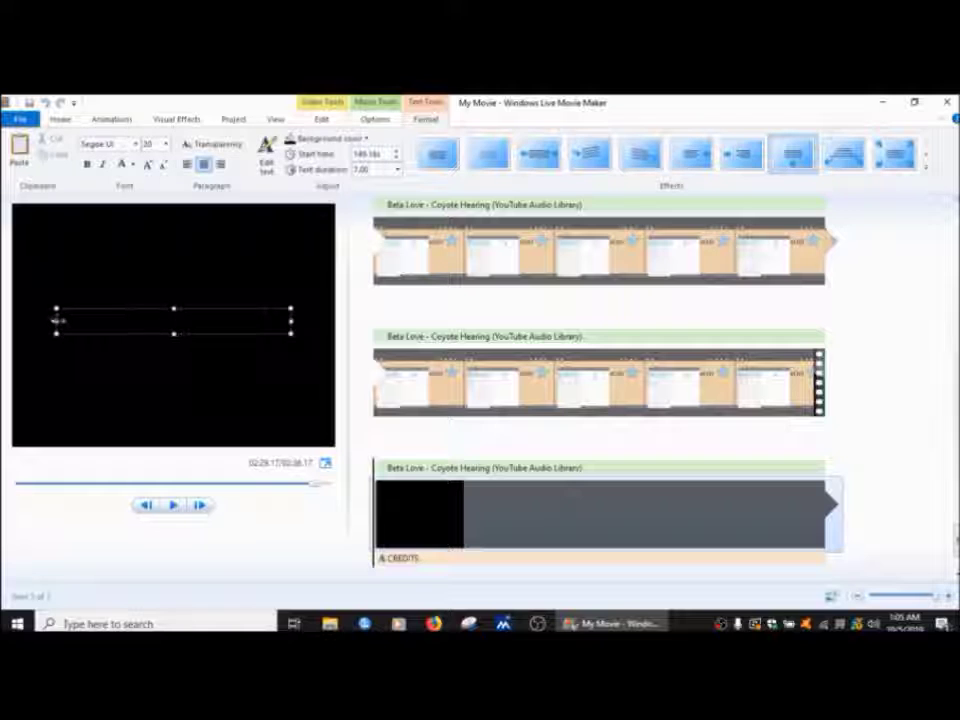
left_click_drag(57, 320, 16, 320)
left_click_drag(191, 336, 191, 270)
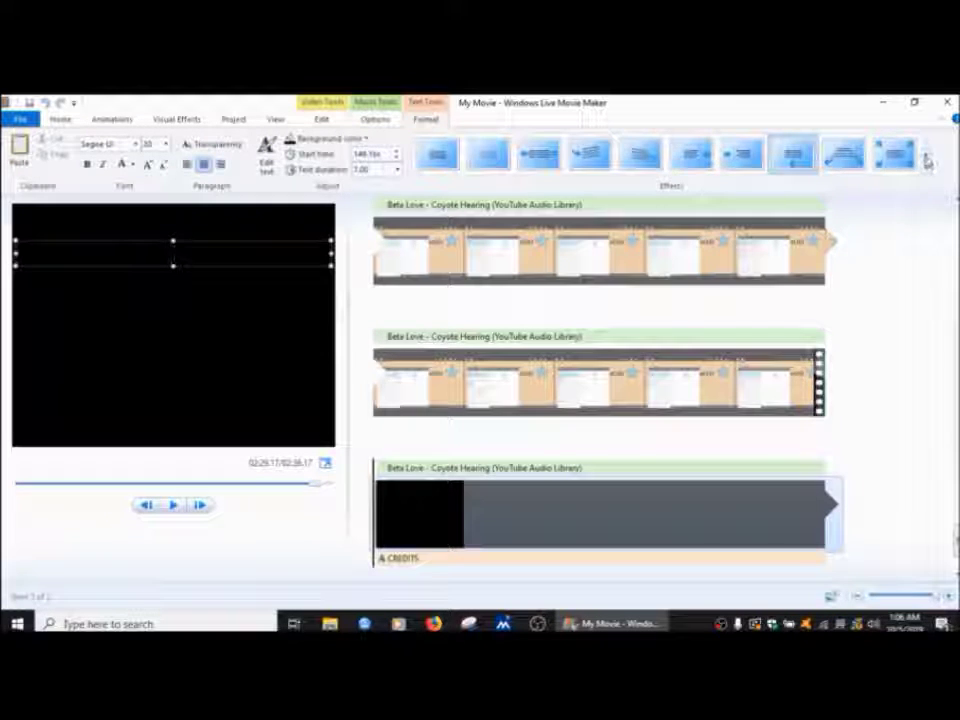
left_click(927, 162)
- Type the credit lines THANKS FOR WATCHING! and COMMENT, SHARE & SUBSCRIBE, then a name line and ':)'
type("Titl")
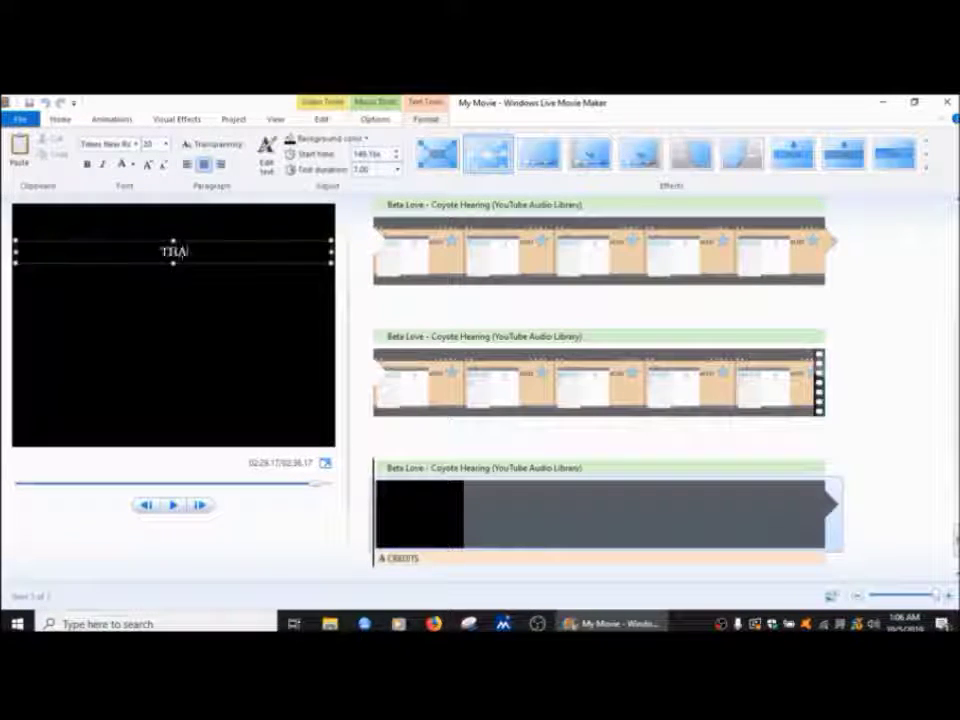
type("KS FO")
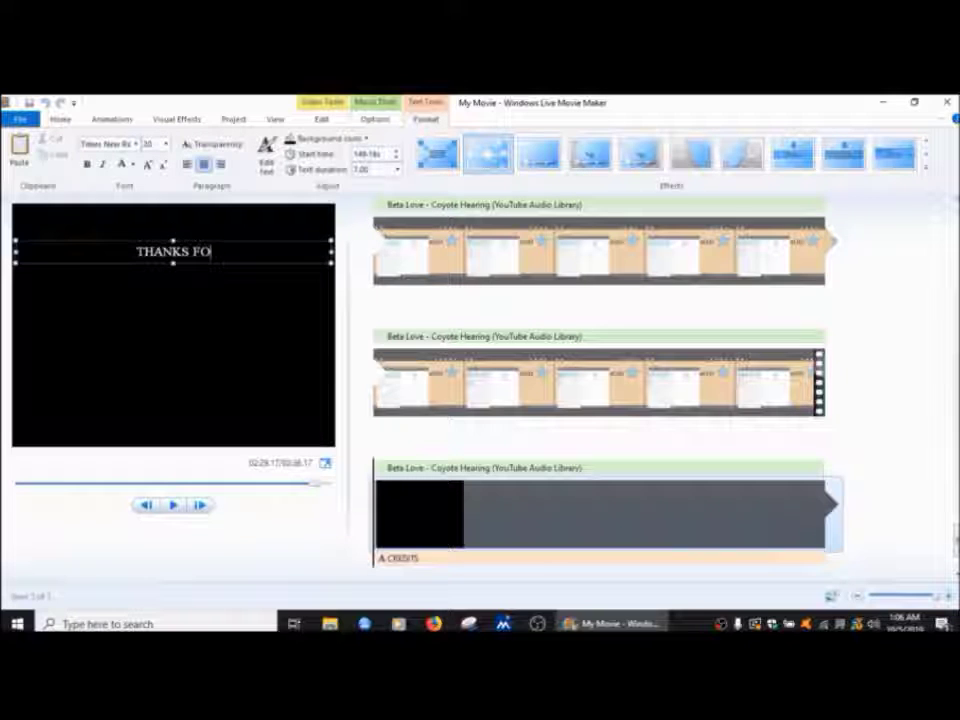
type("R WATCHING!")
key("Return")
key("Return")
type("COMMENT, SHARE &")
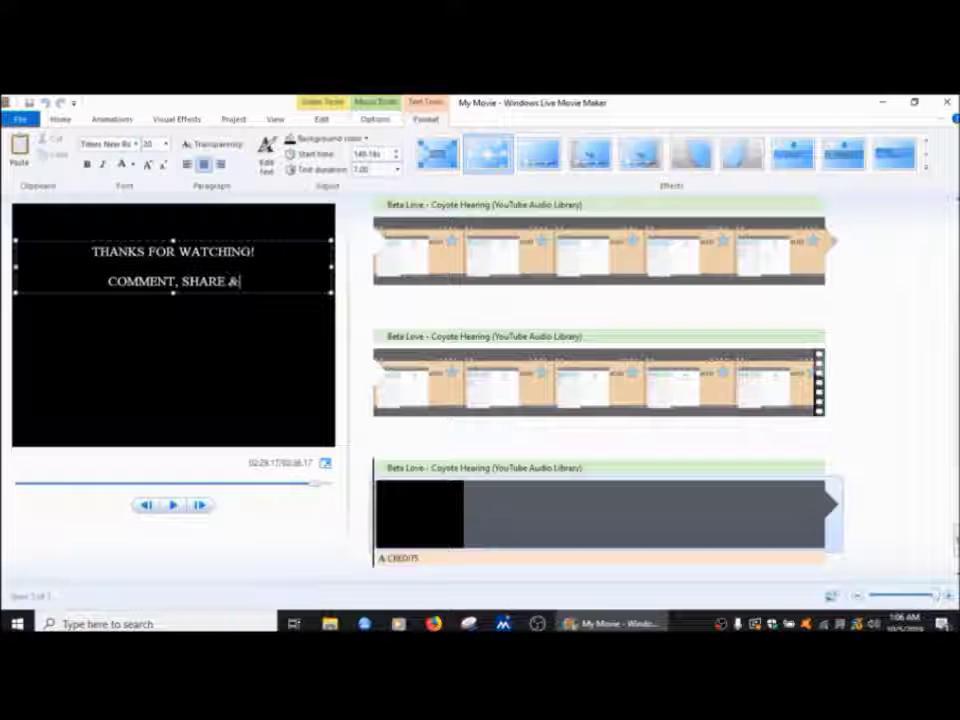
type(" SUBSCRIBE")
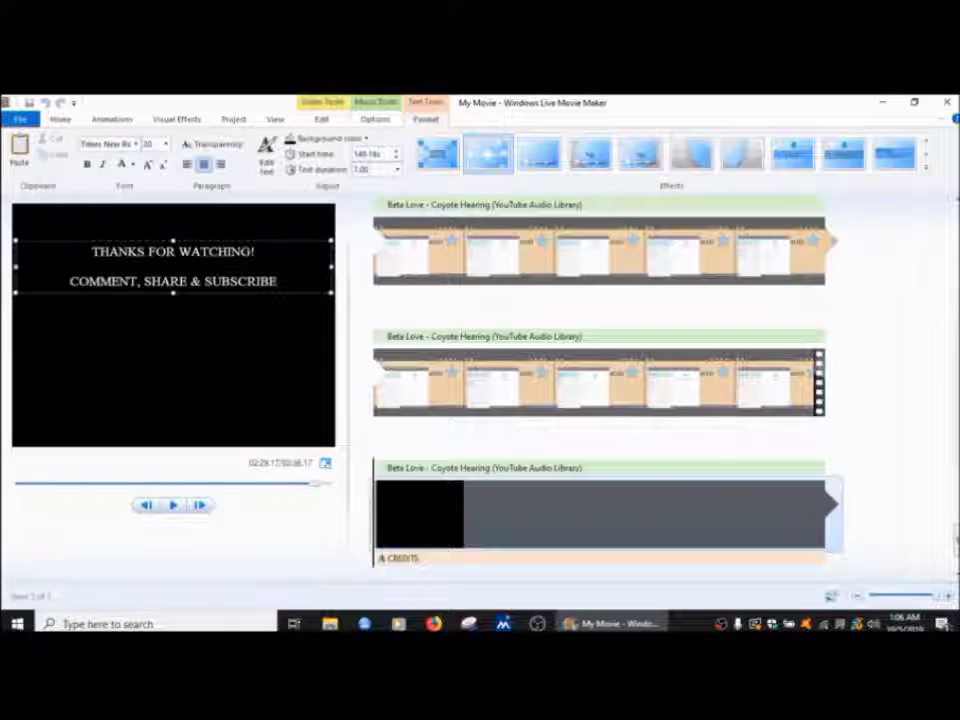
key("Return")
key("Return")
type("ROSANA MOD")
key("Return")
type(":)")
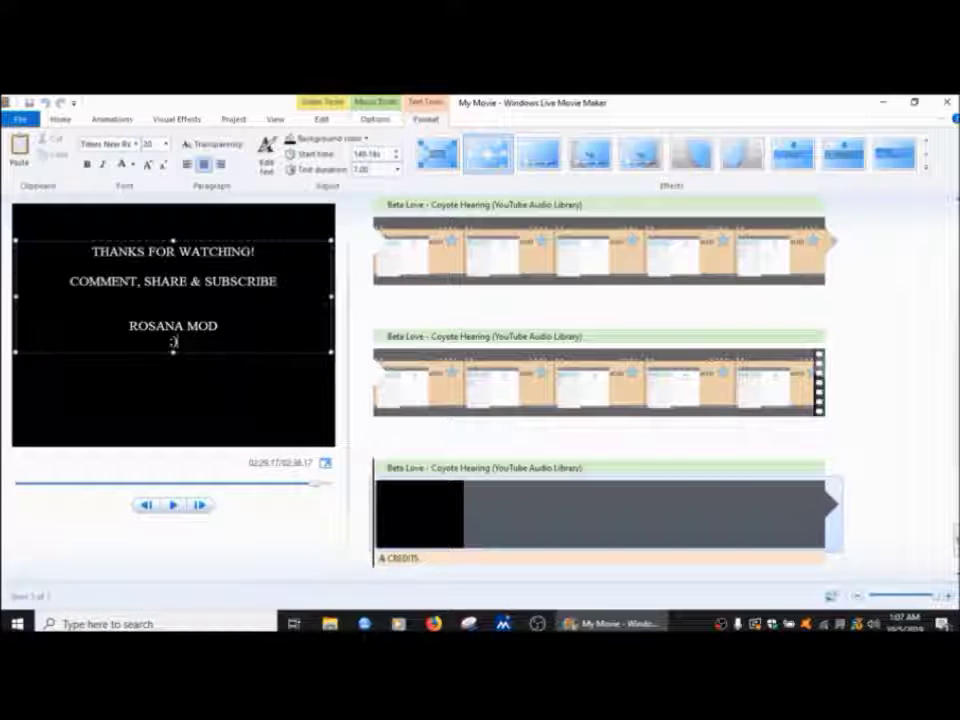
- Give the credits a blue background and make all their text bold at size 48
left_click(265, 394)
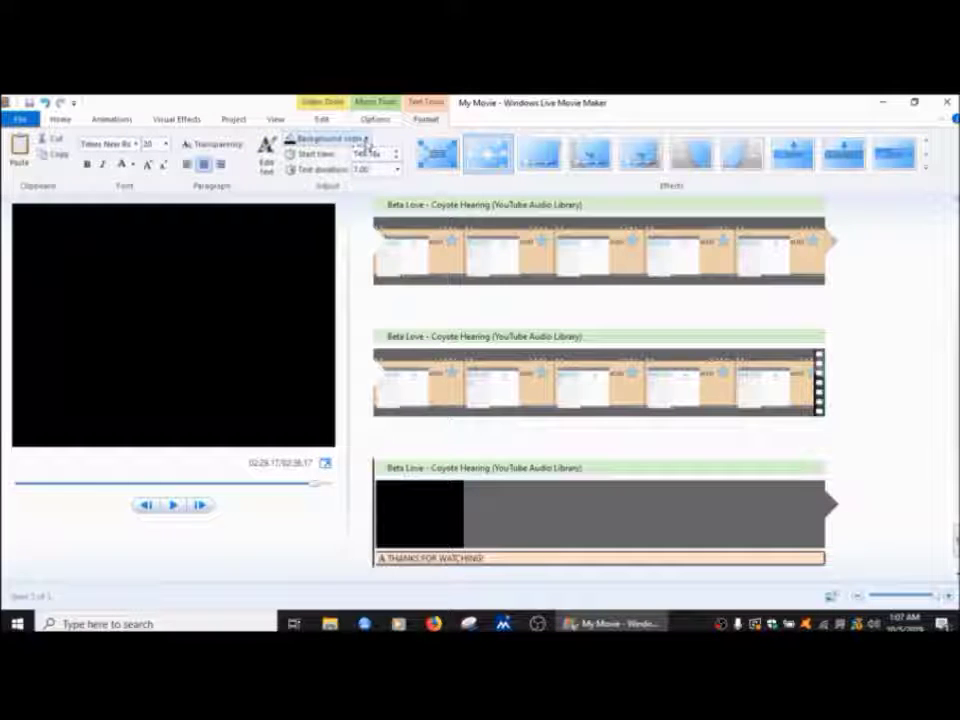
left_click(330, 138)
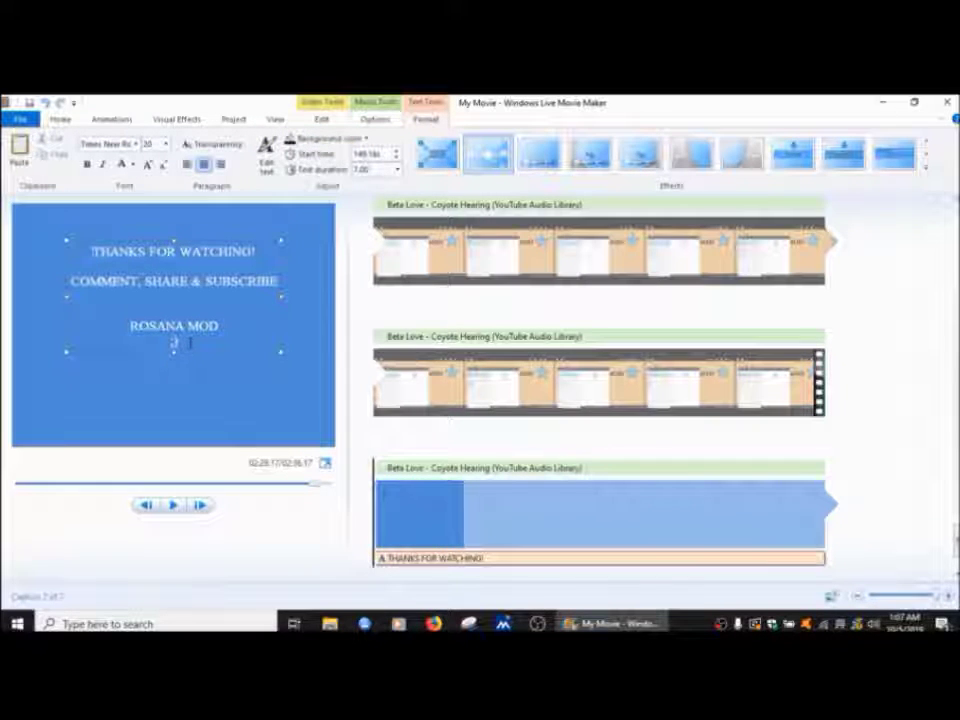
left_click_drag(185, 338, 50, 239)
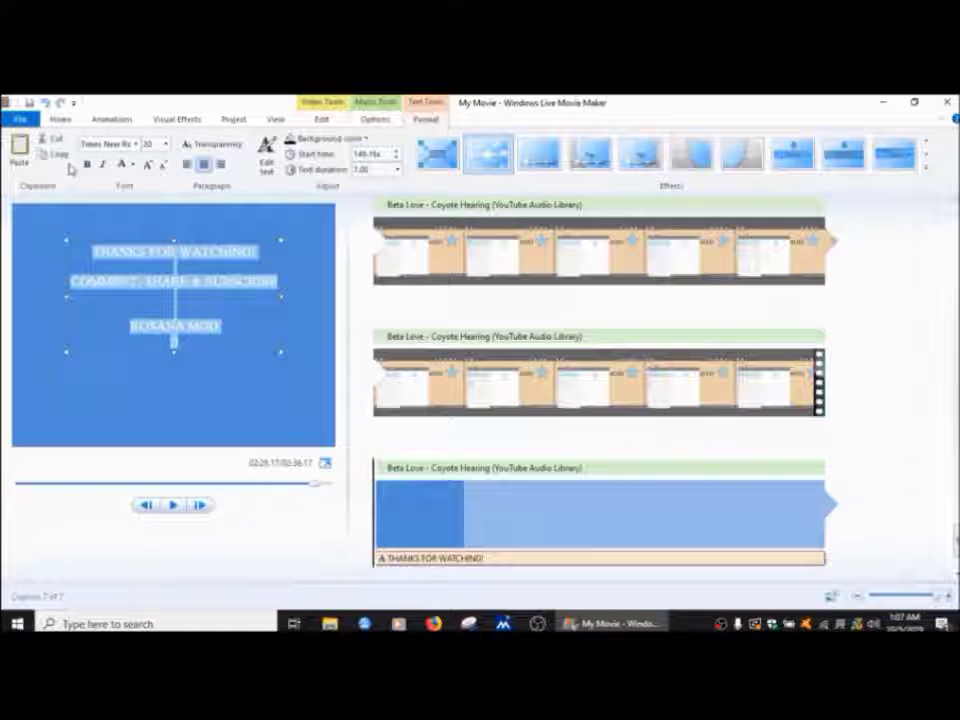
left_click(167, 145)
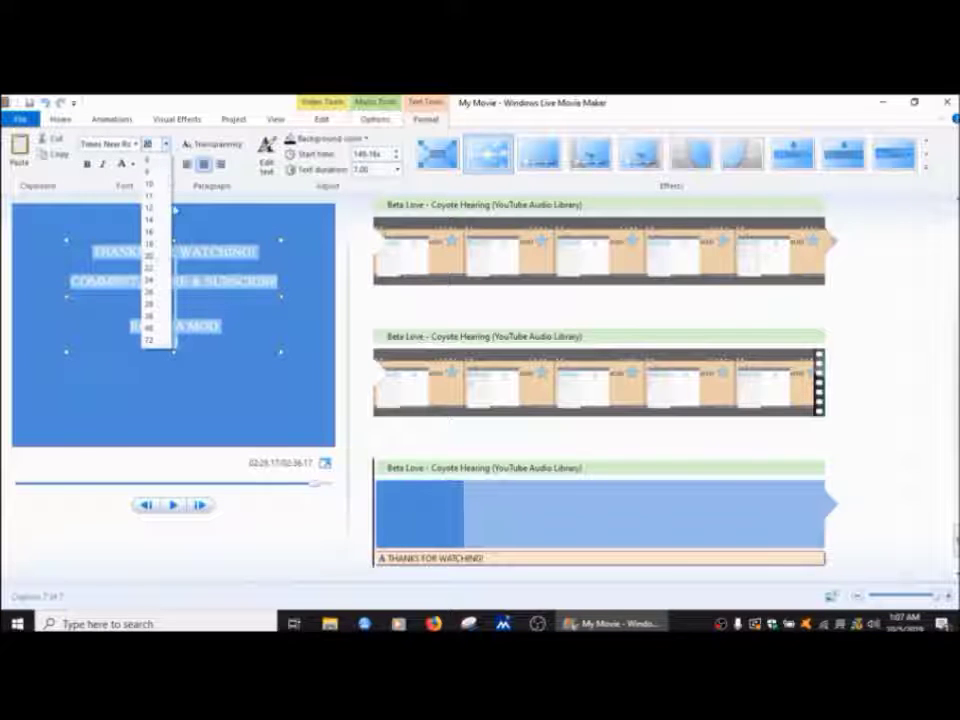
left_click(150, 328)
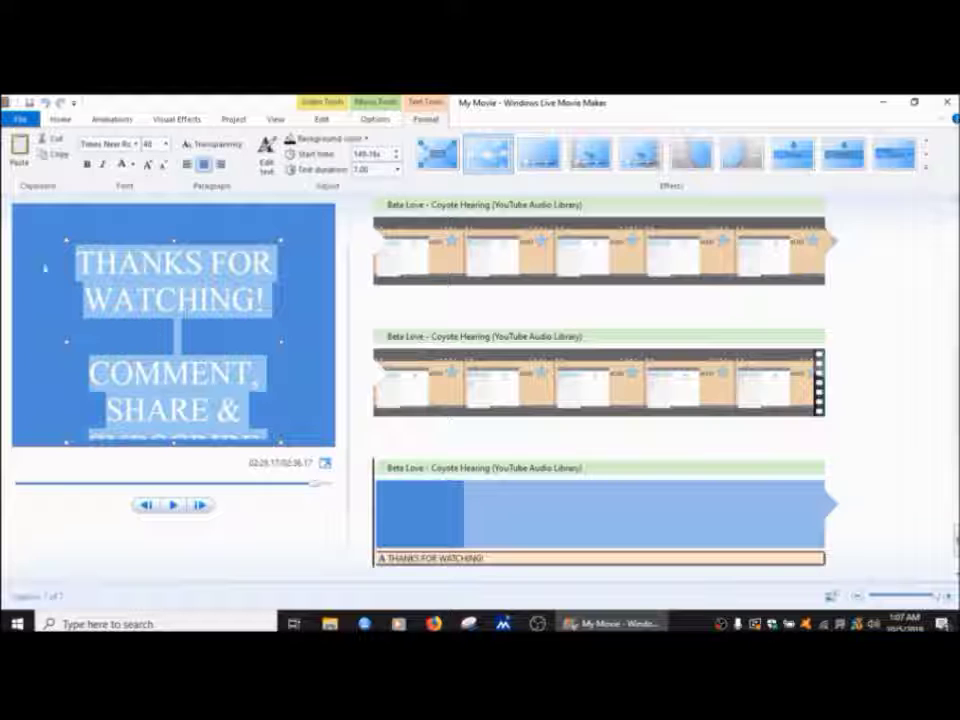
left_click(88, 165)
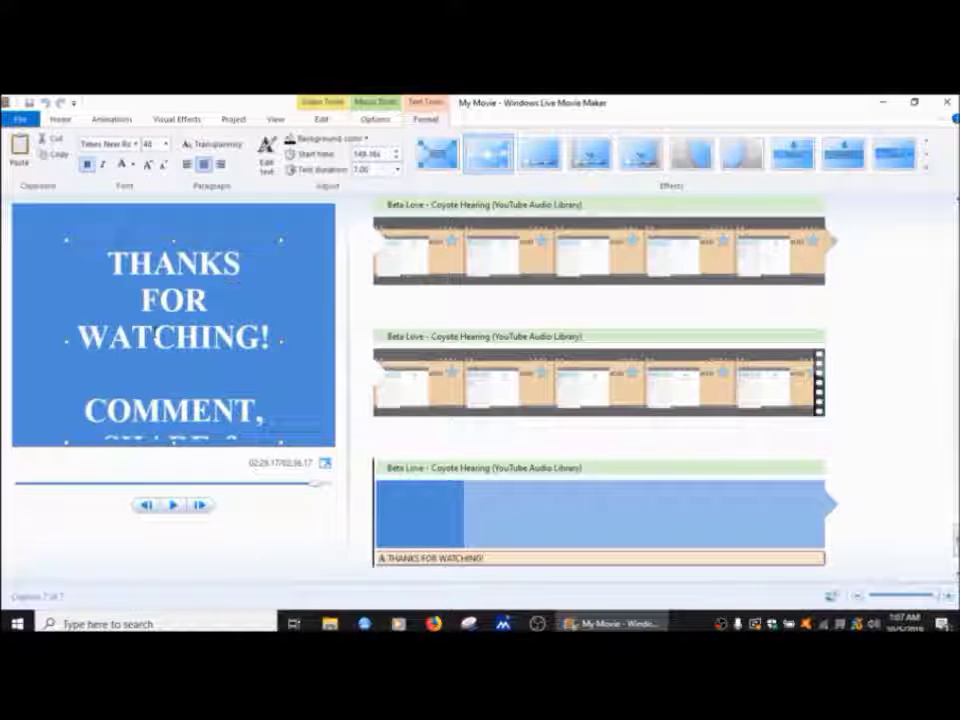
left_click(422, 390)
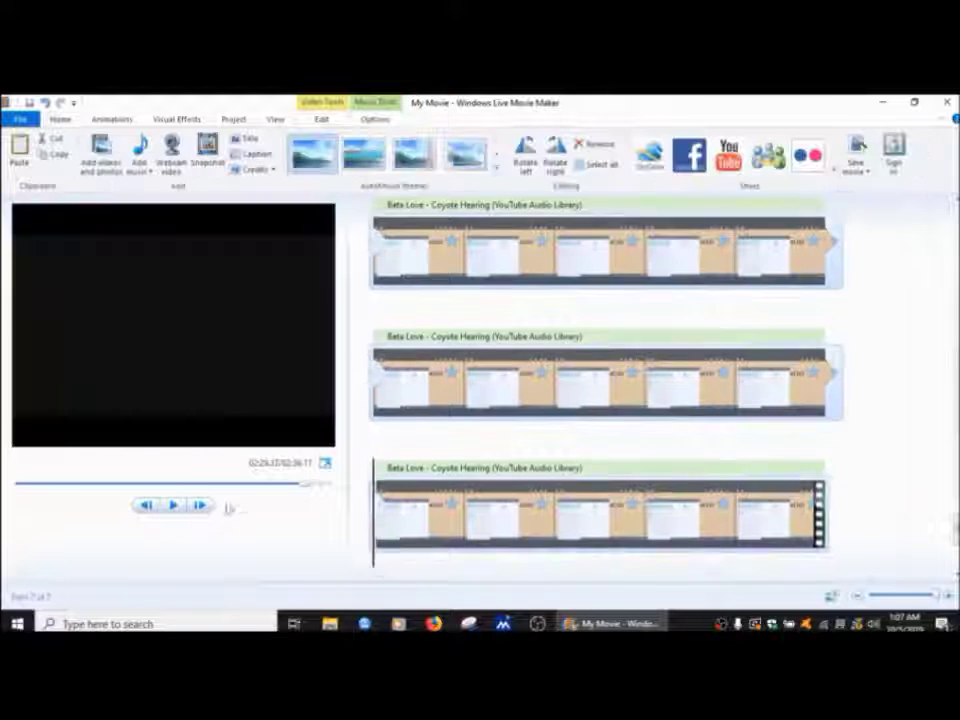
left_click(180, 510)
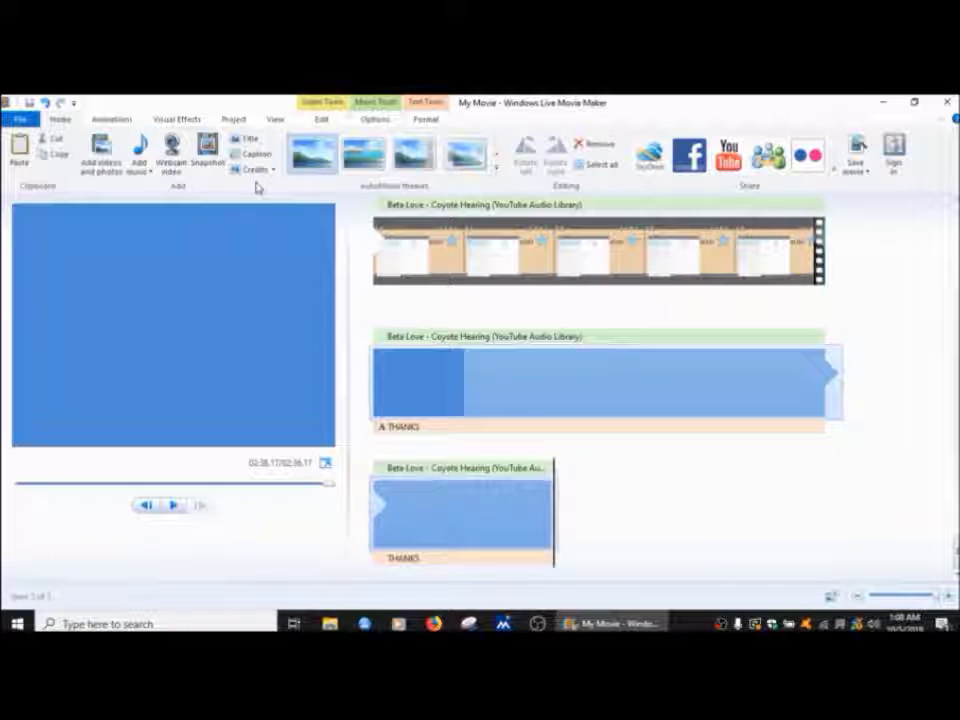
left_click(212, 291)
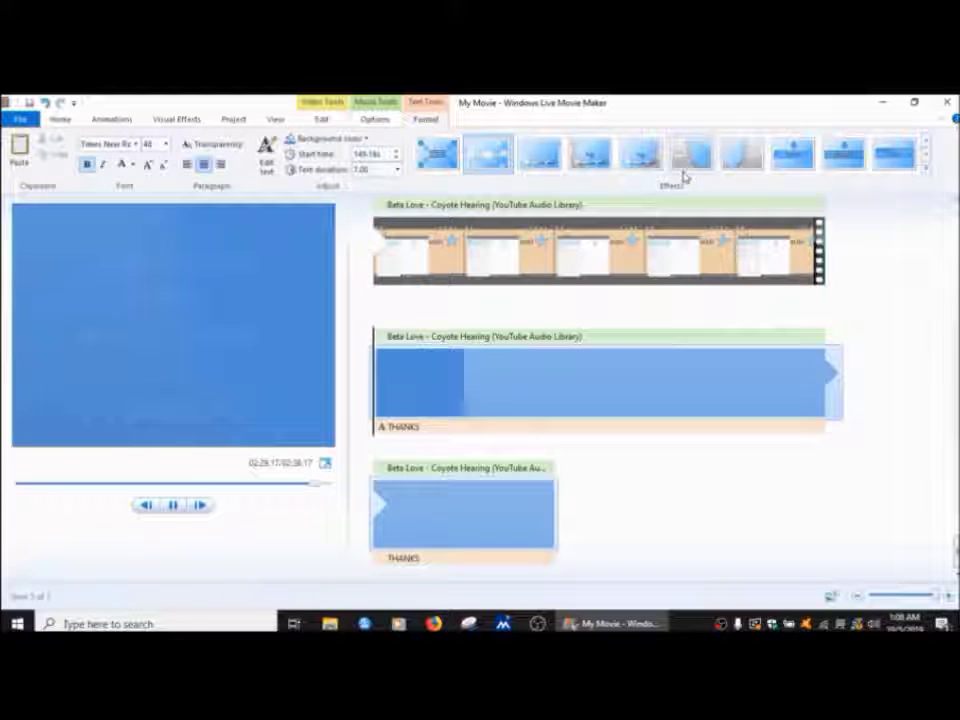
left_click(926, 145)
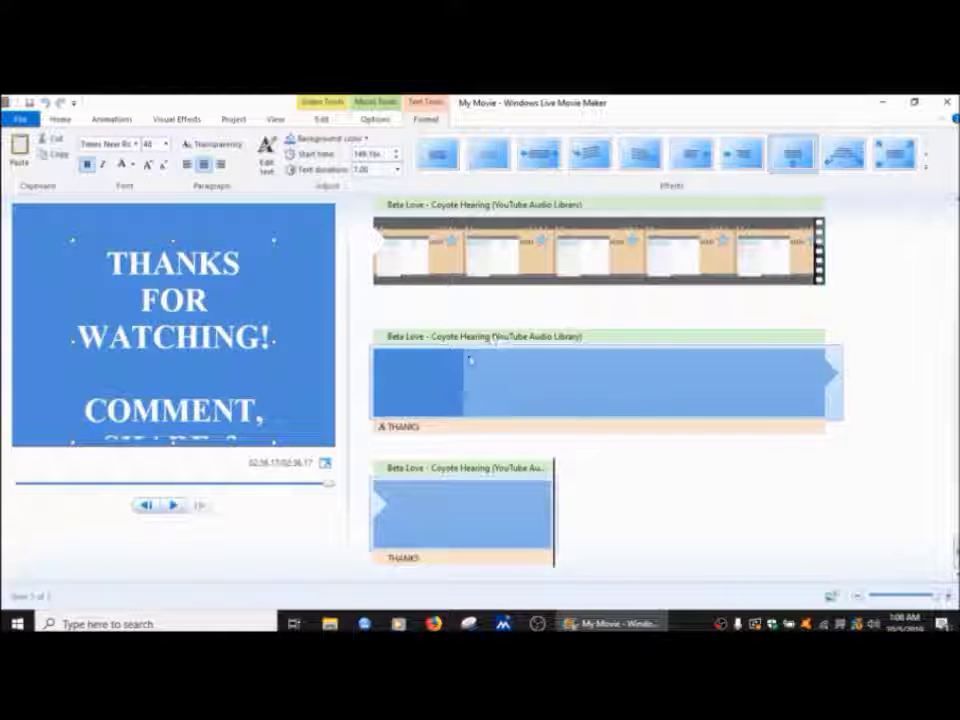
scroll(727, 266, "up", 10)
left_click(312, 483)
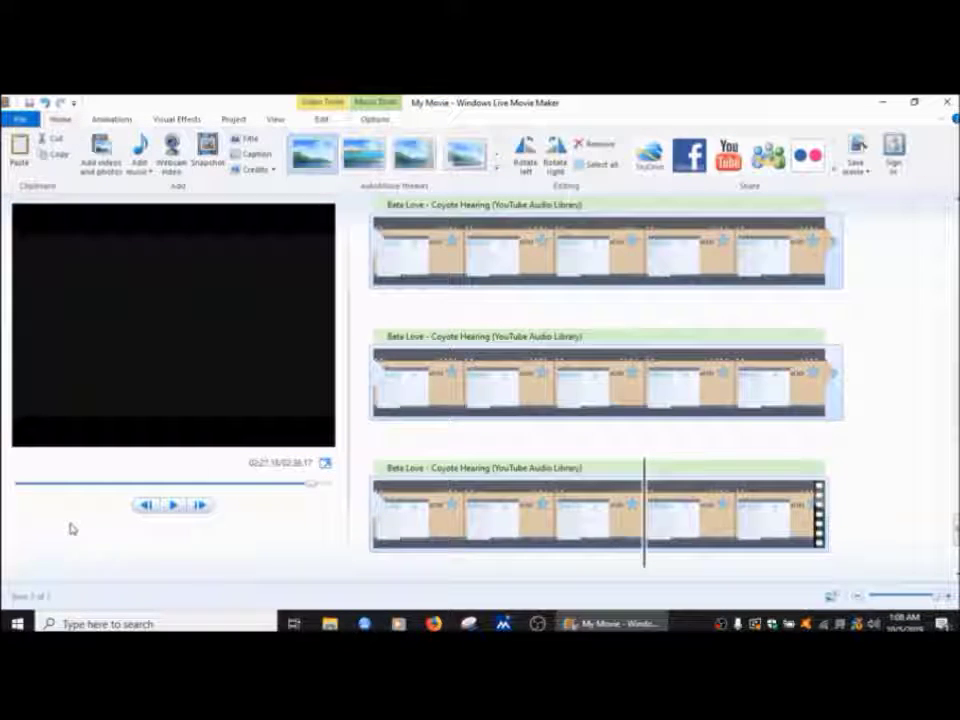
left_click(171, 507)
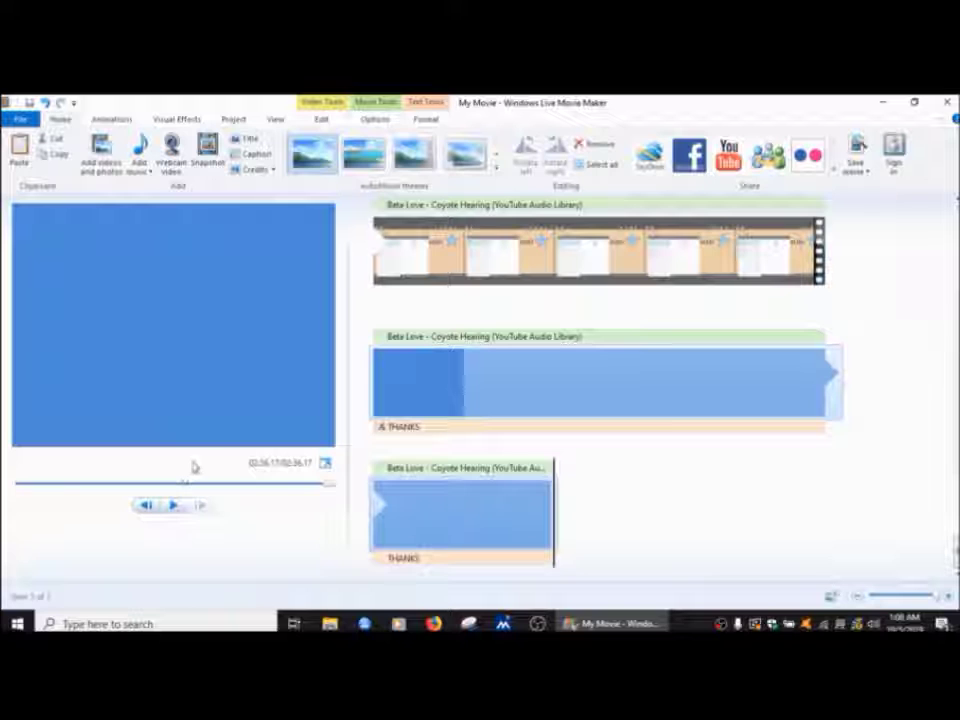
left_click(273, 170)
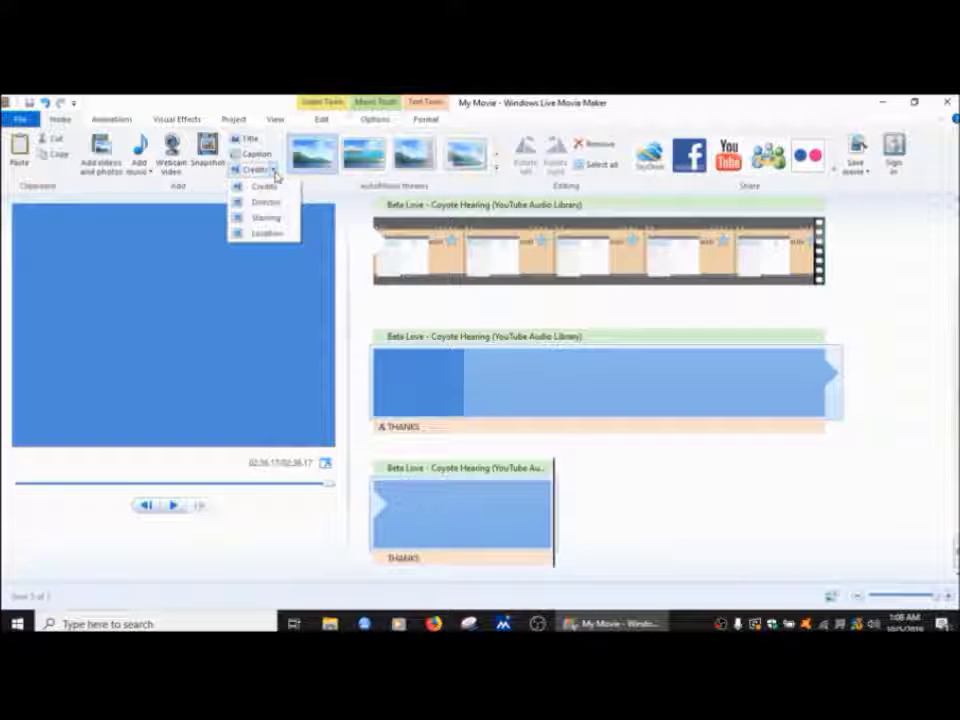
left_click(274, 172)
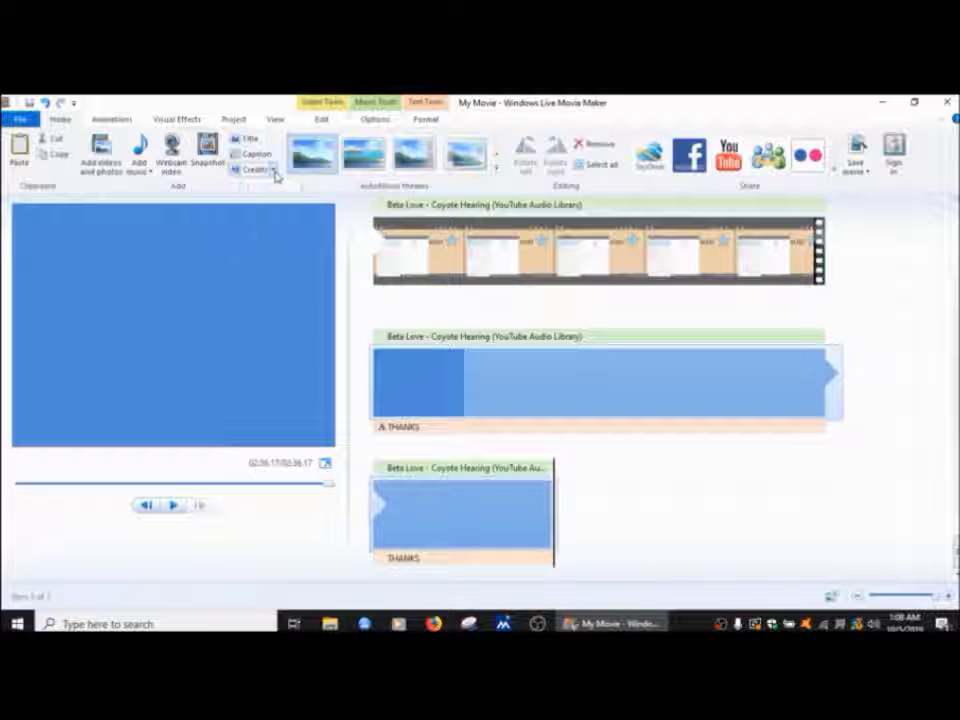
- Set the credits clip to 10.00 seconds, preview the ending from 02:28, then lengthen it to 22.50 seconds
left_click(322, 121)
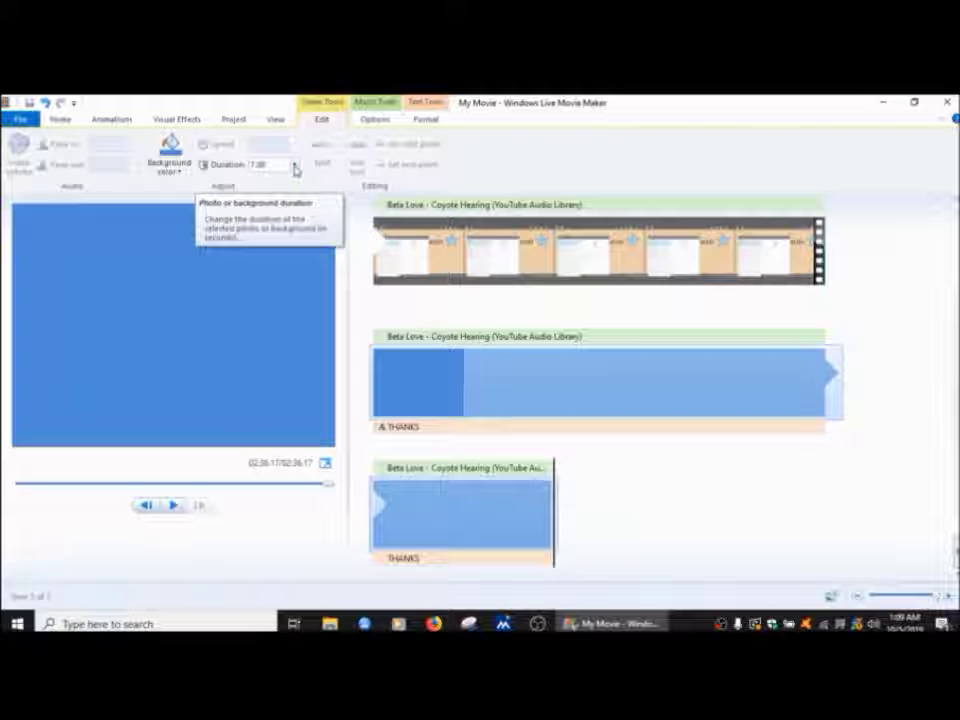
left_click(295, 167)
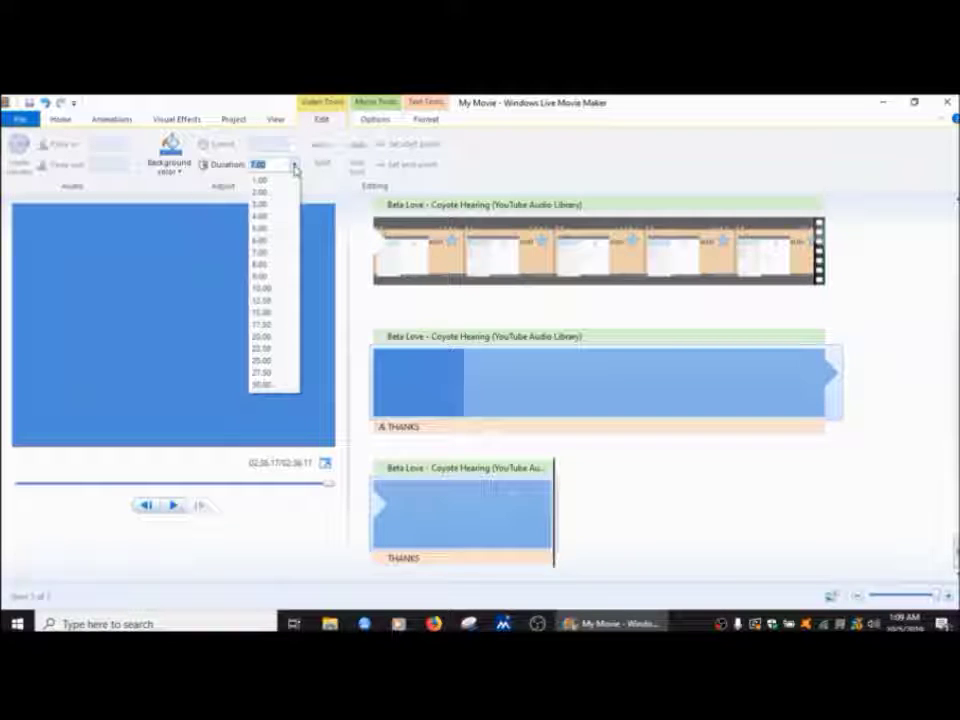
left_click(264, 288)
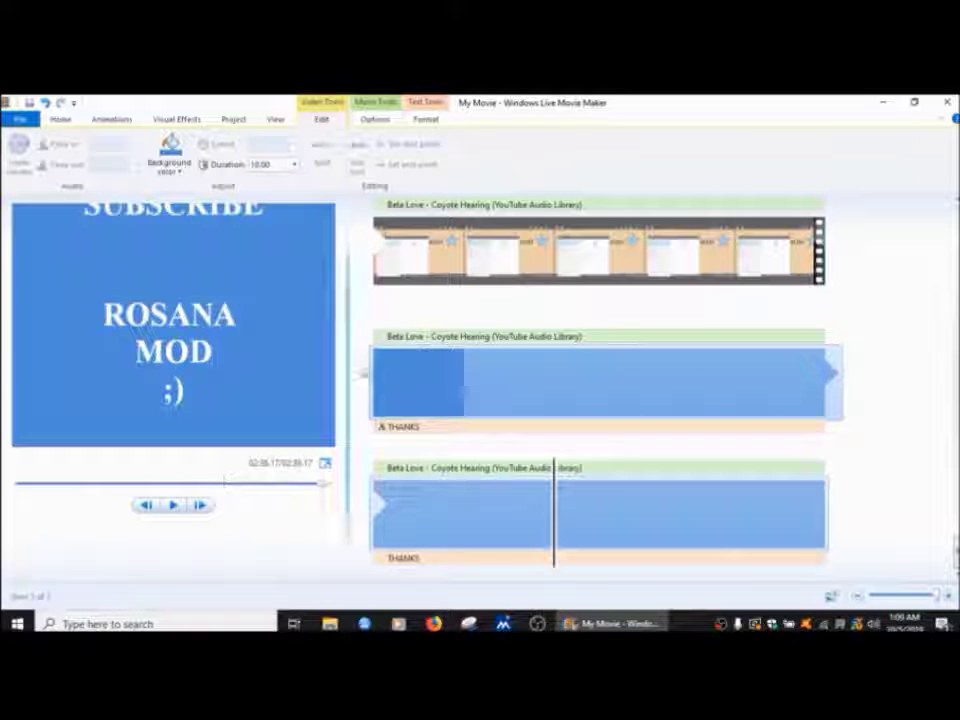
left_click(307, 483)
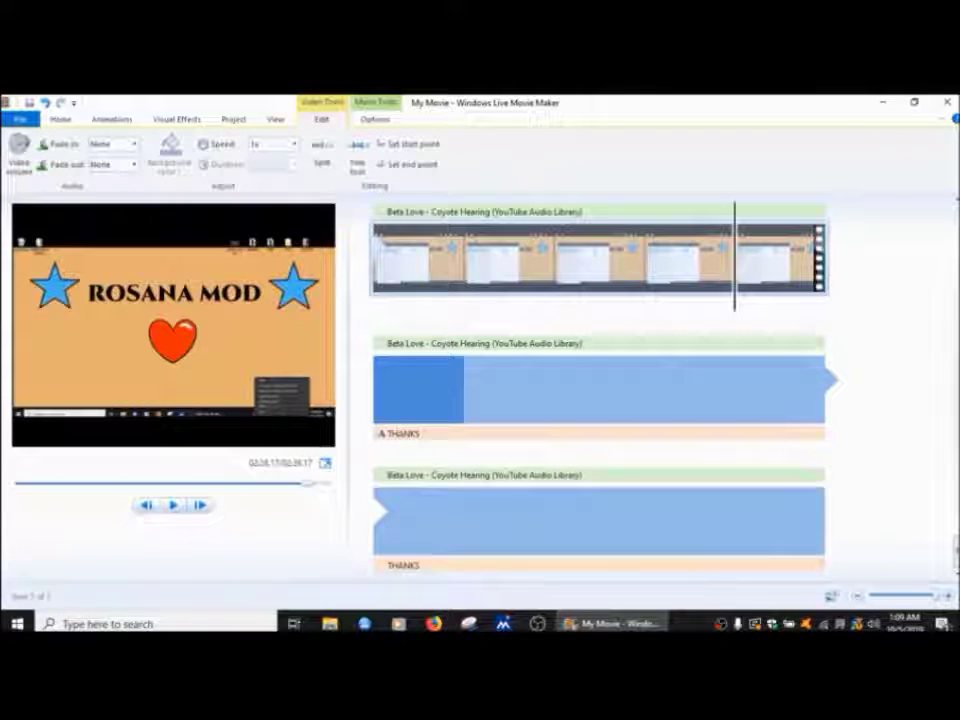
left_click(174, 507)
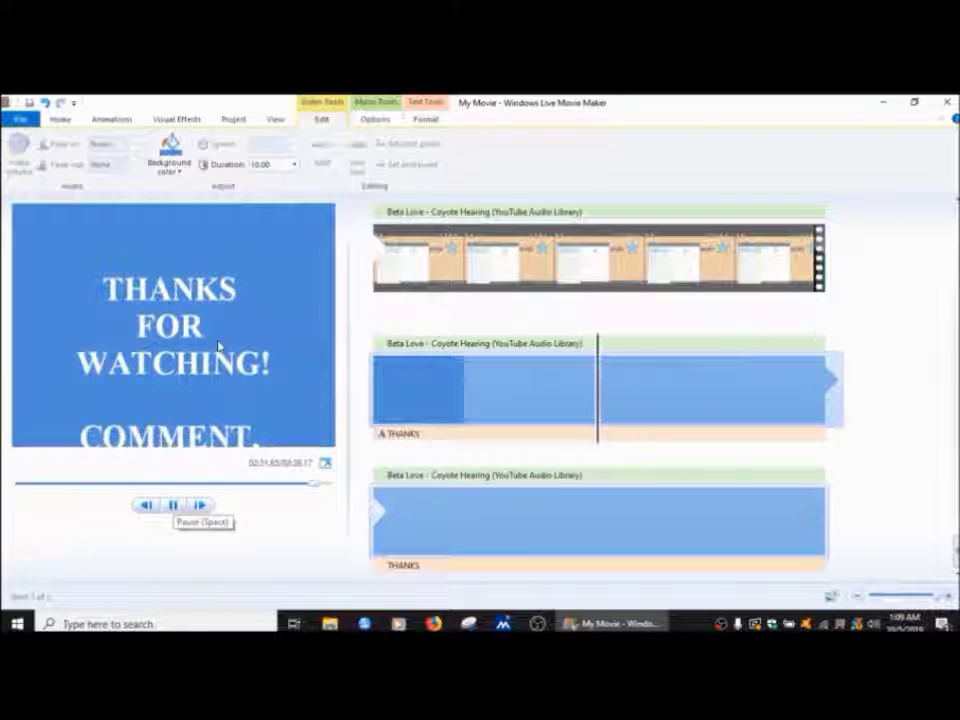
left_click(294, 164)
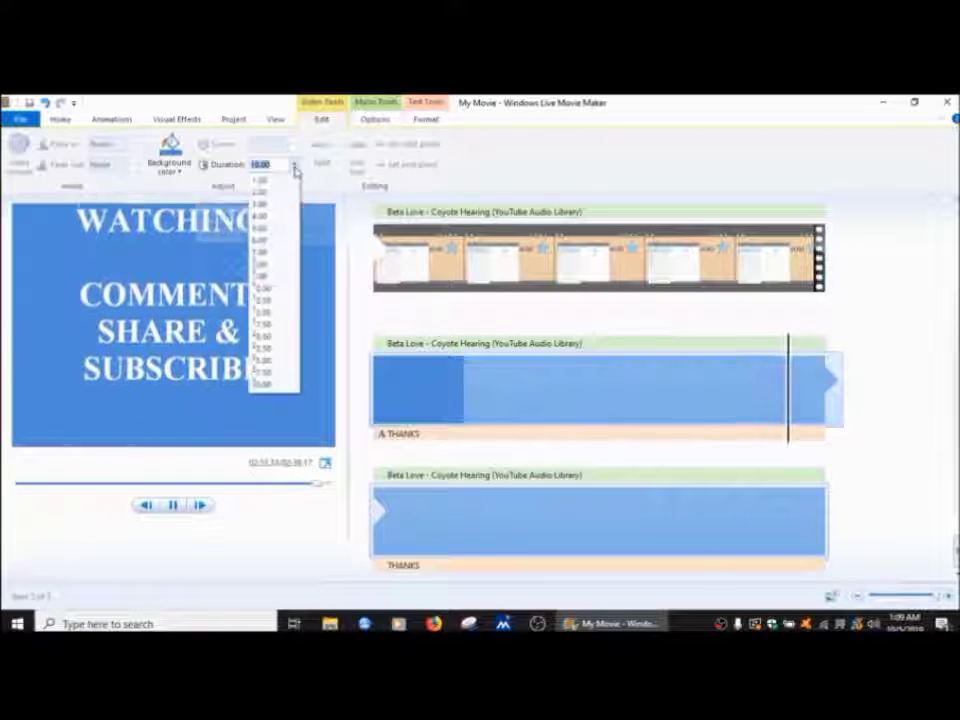
left_click(262, 348)
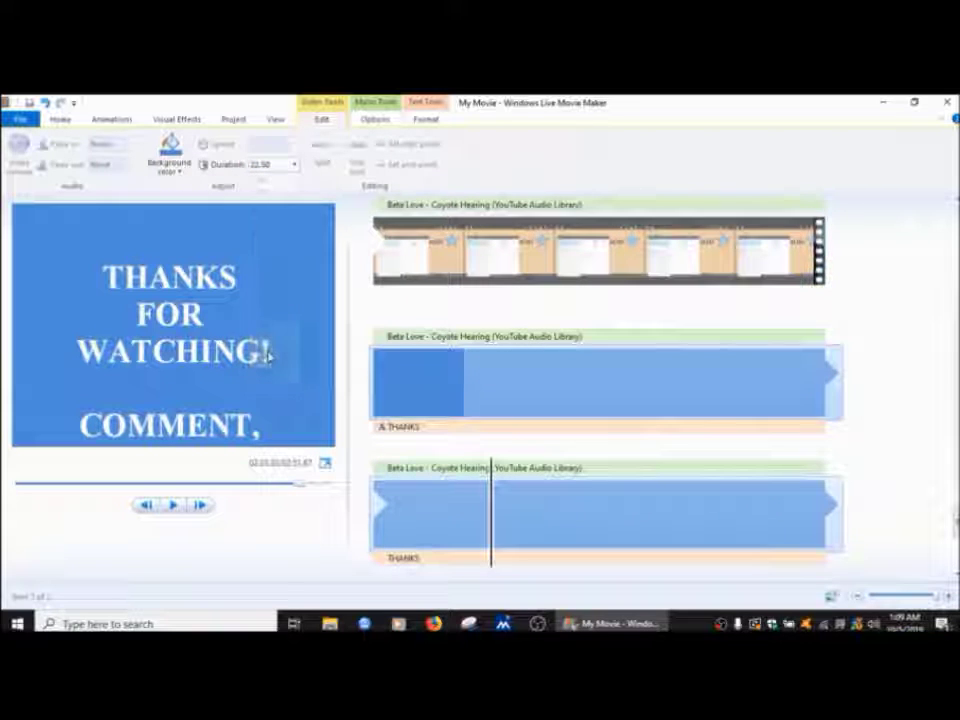
left_click_drag(299, 484, 287, 484)
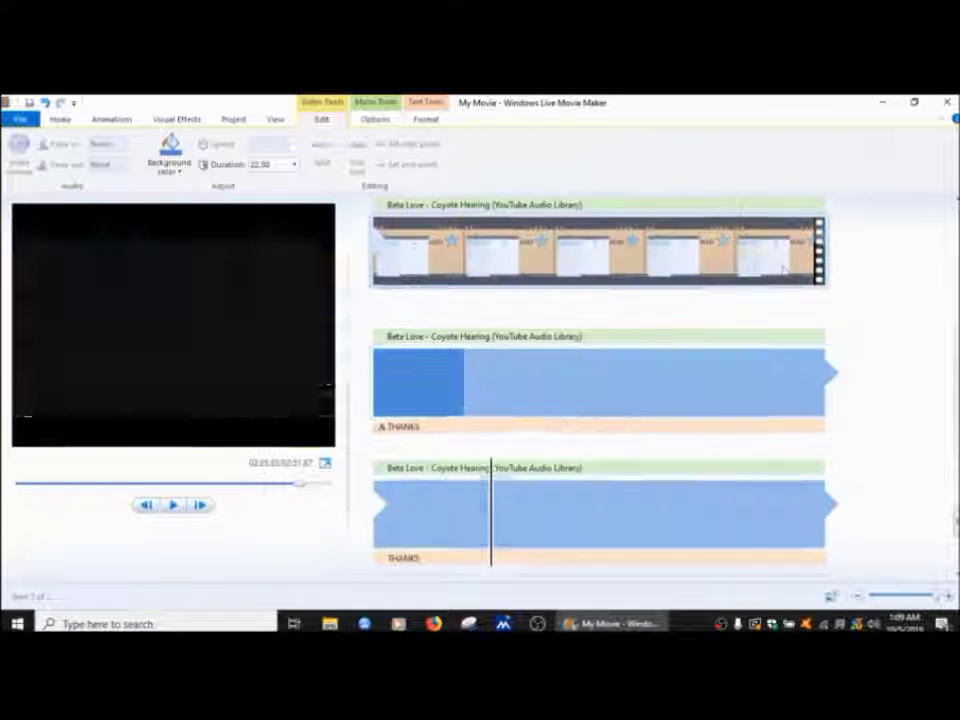
left_click(176, 507)
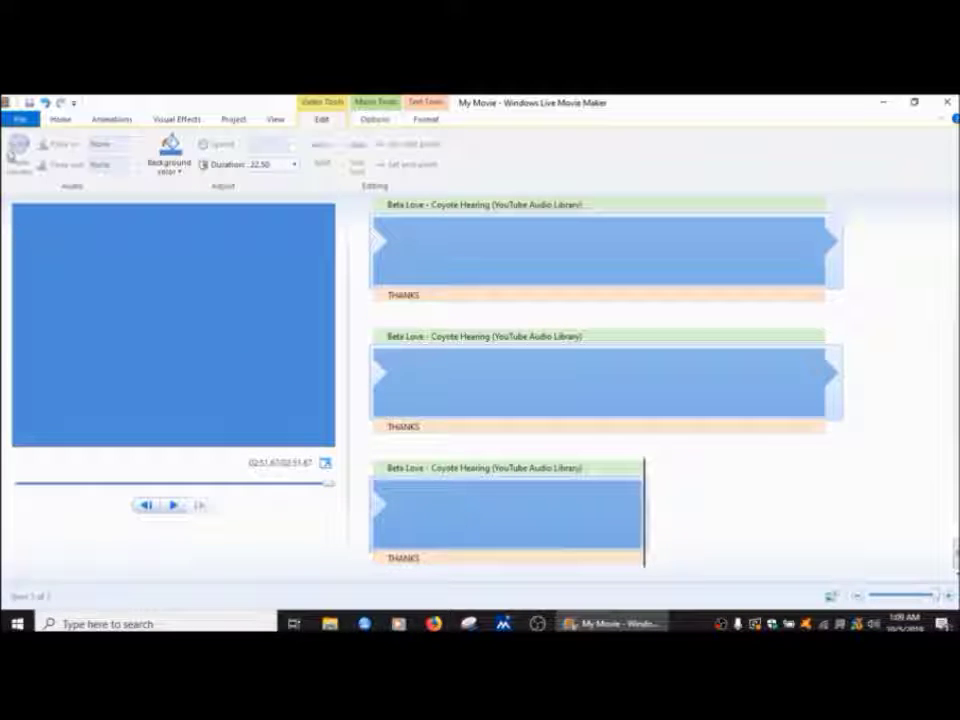
- Save the movie for high-definition display as CLEAR YOUR CACHE 1 on the Desktop
left_click(20, 120)
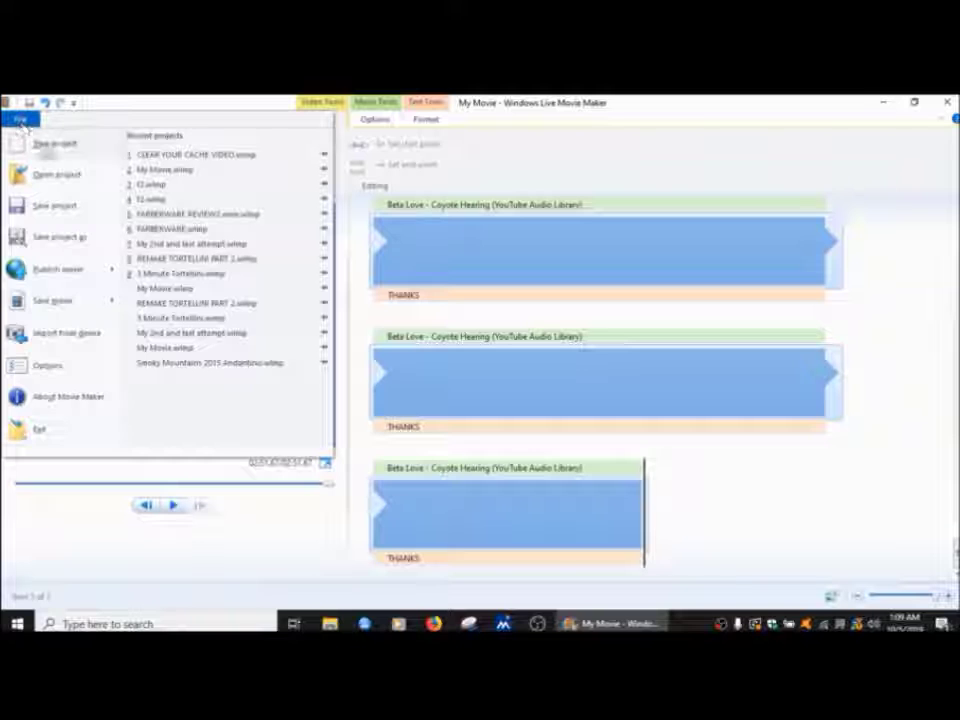
mouse_move(75, 304)
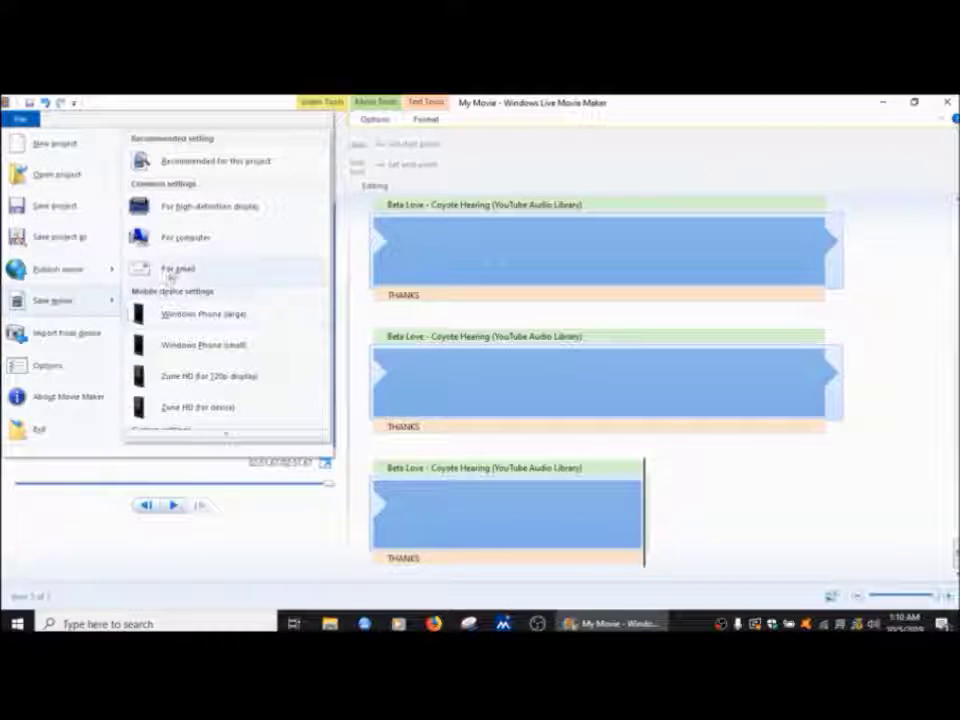
left_click(193, 213)
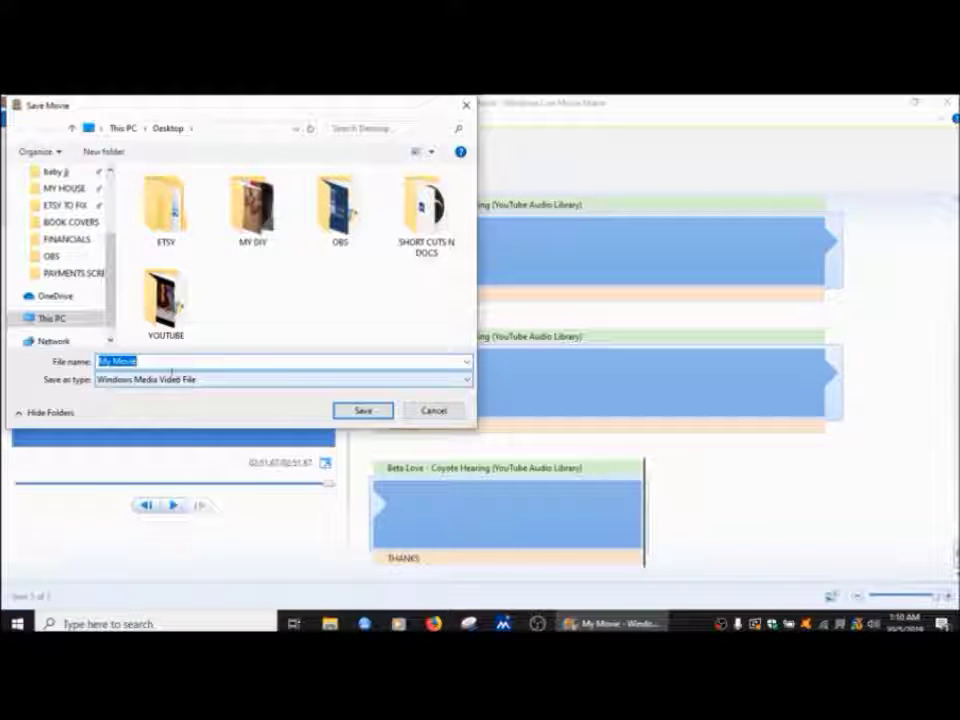
type("CLEAR YOUR CACHE 1")
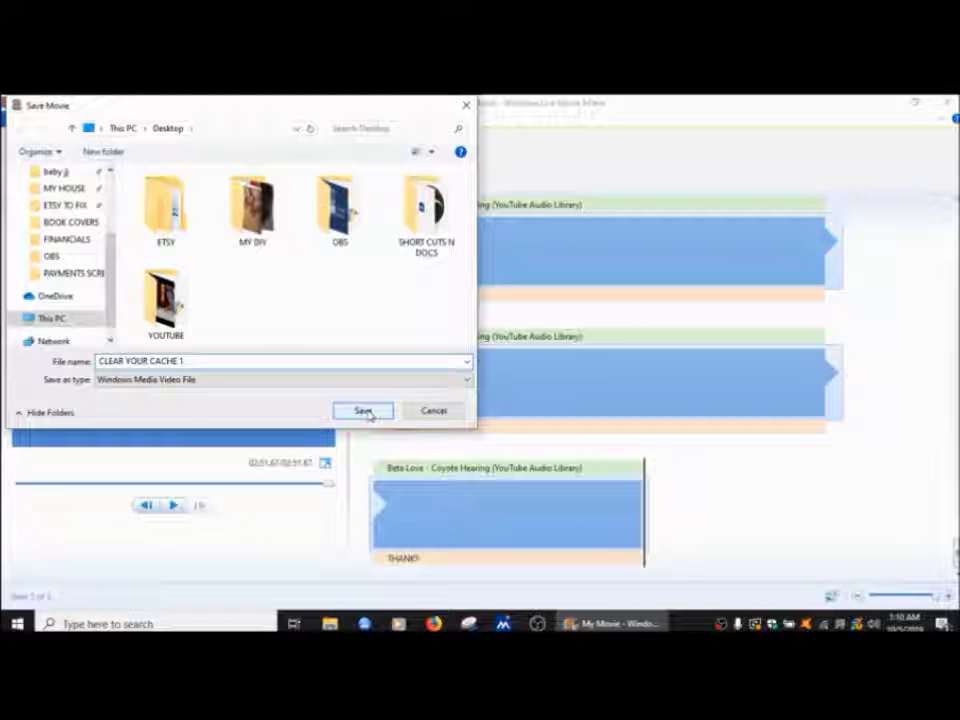
scroll(77, 248, "up", 2)
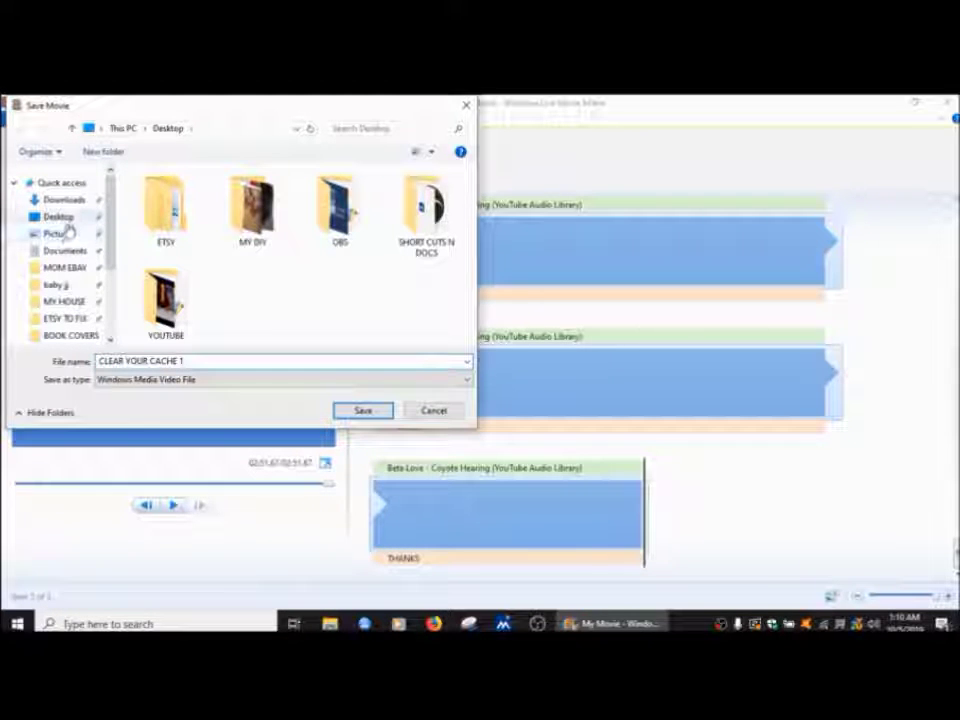
left_click(62, 217)
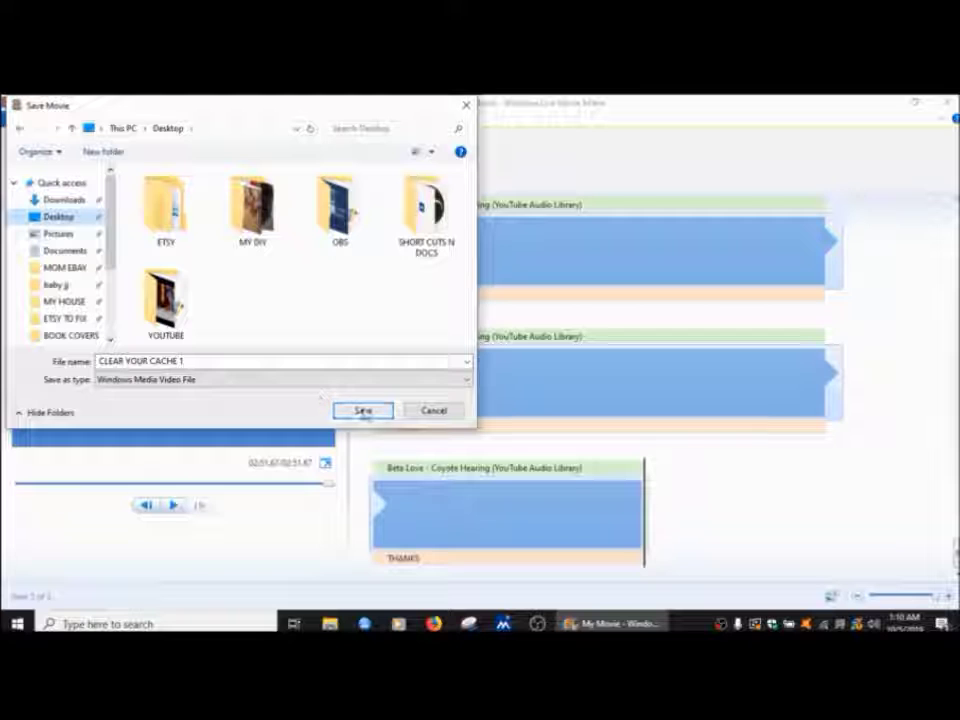
left_click(363, 412)
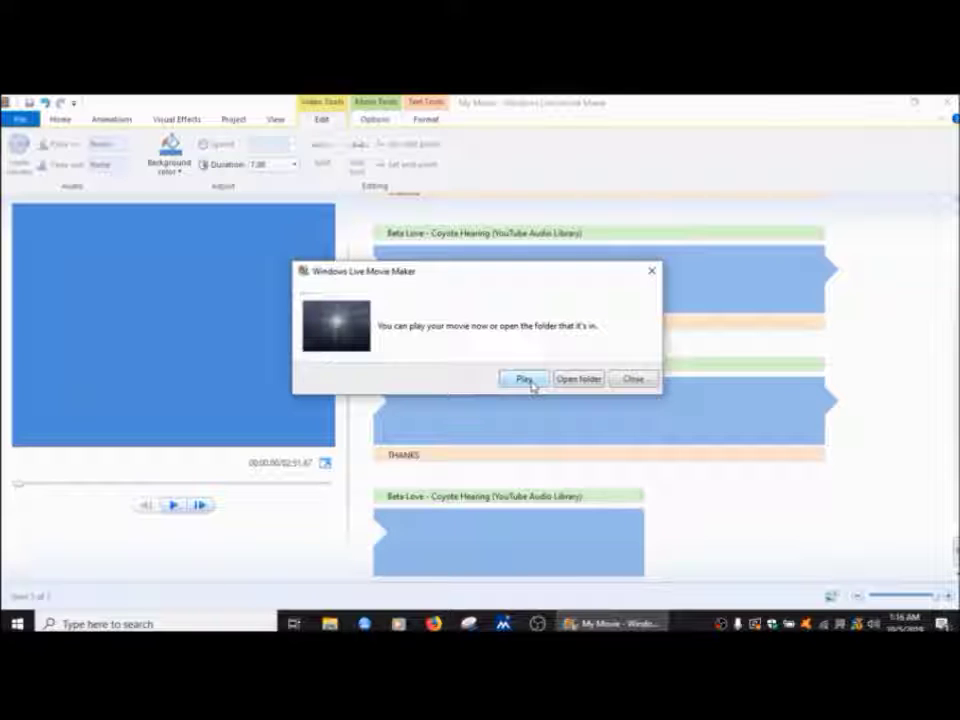
- Open the Desktop folder holding the saved CLEAR YOUR CACHE 1 video from the completion message
left_click(585, 380)
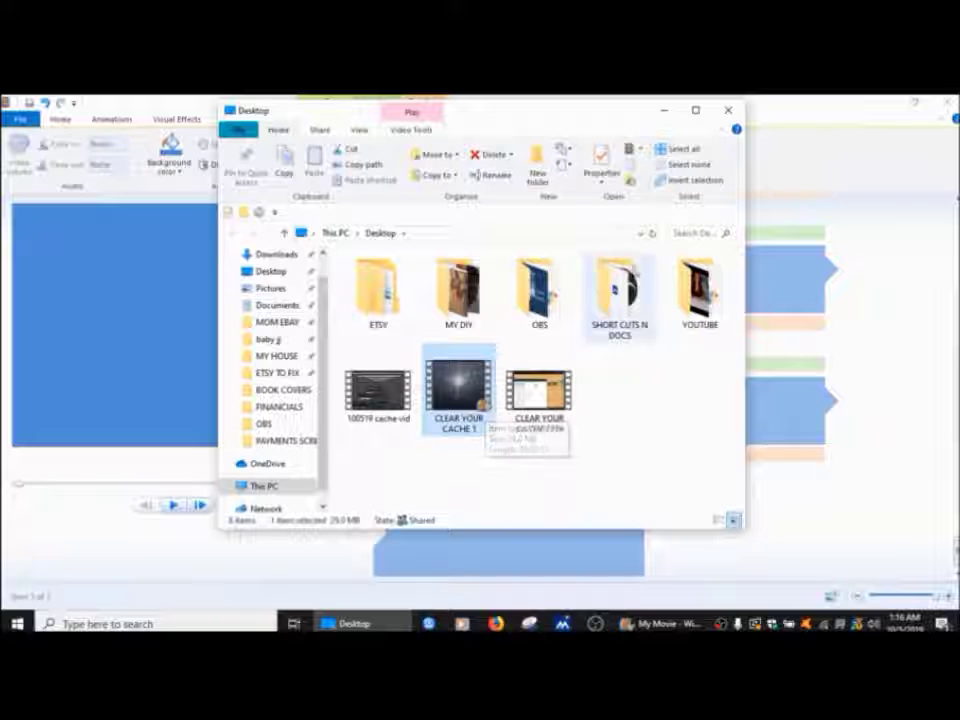
- Minimize the folder window, then close Movie Maker and confirm saving the project changes
left_click(665, 115)
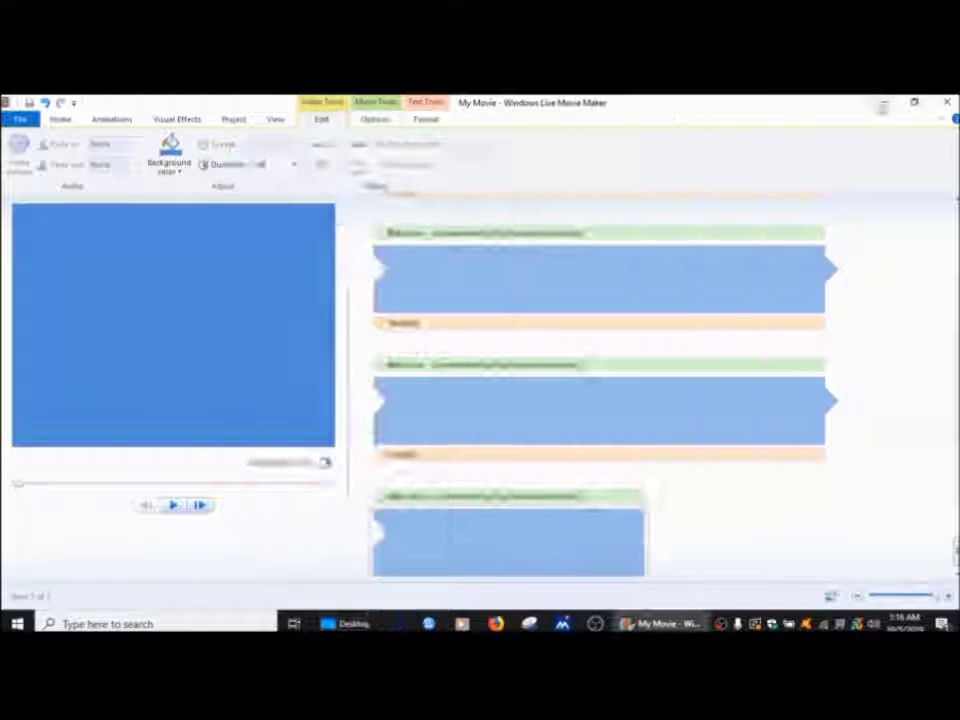
left_click(947, 102)
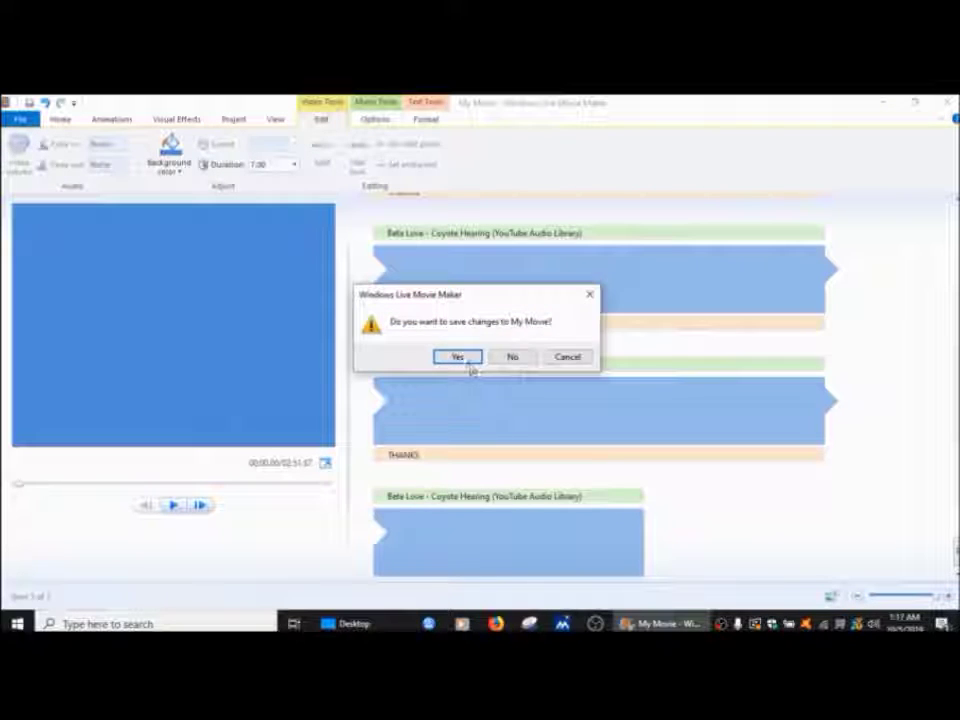
left_click(468, 359)
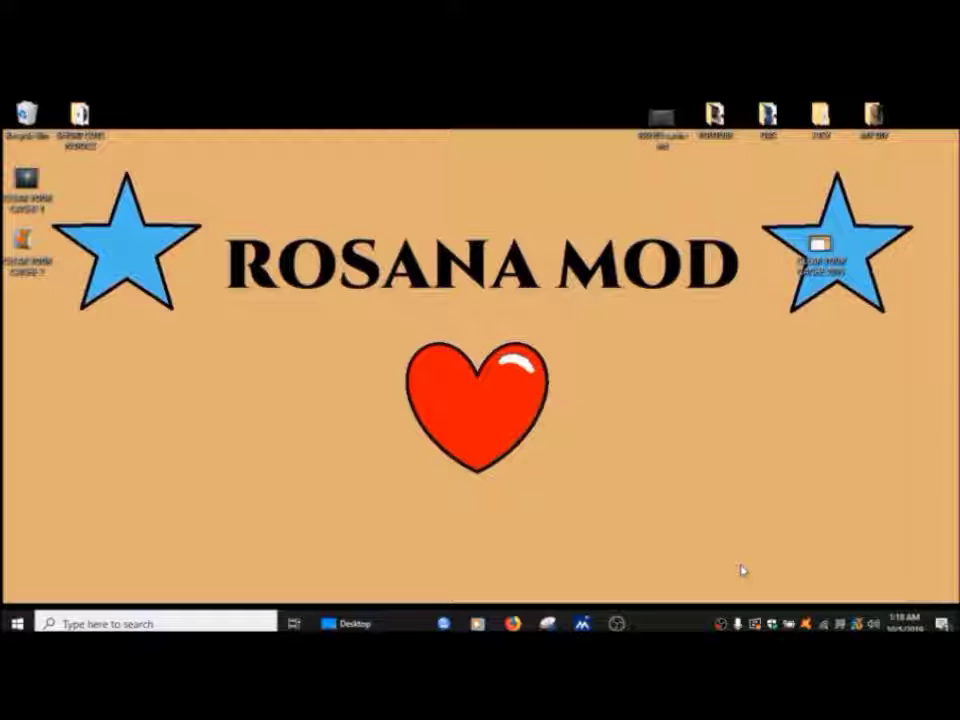
- Right-click the OBS tray icon to bring up its Stop Recording menu
right_click(724, 624)
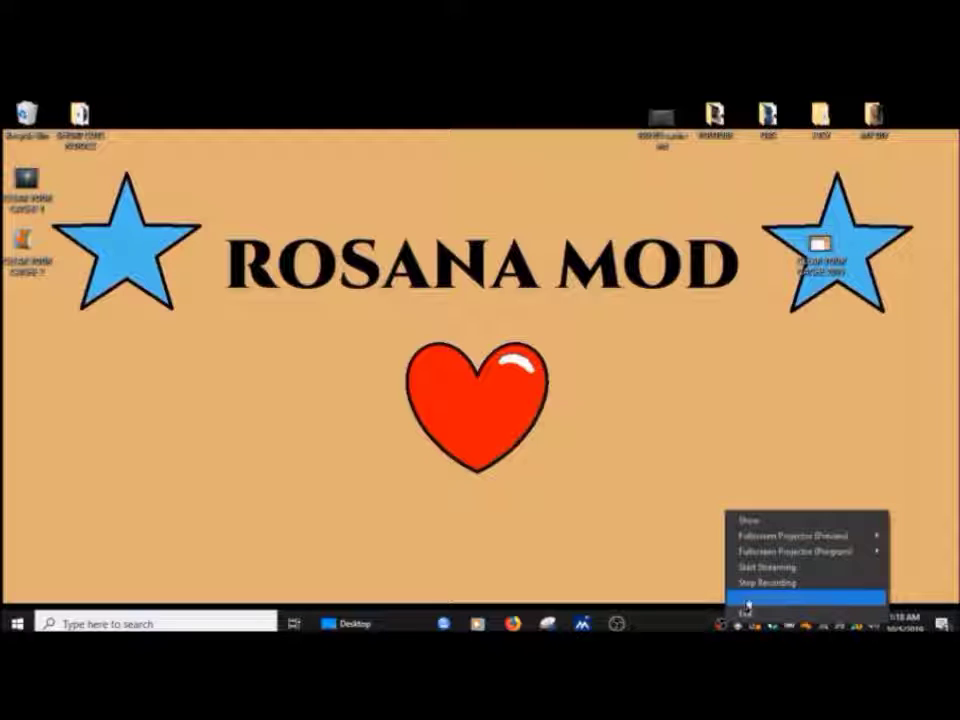